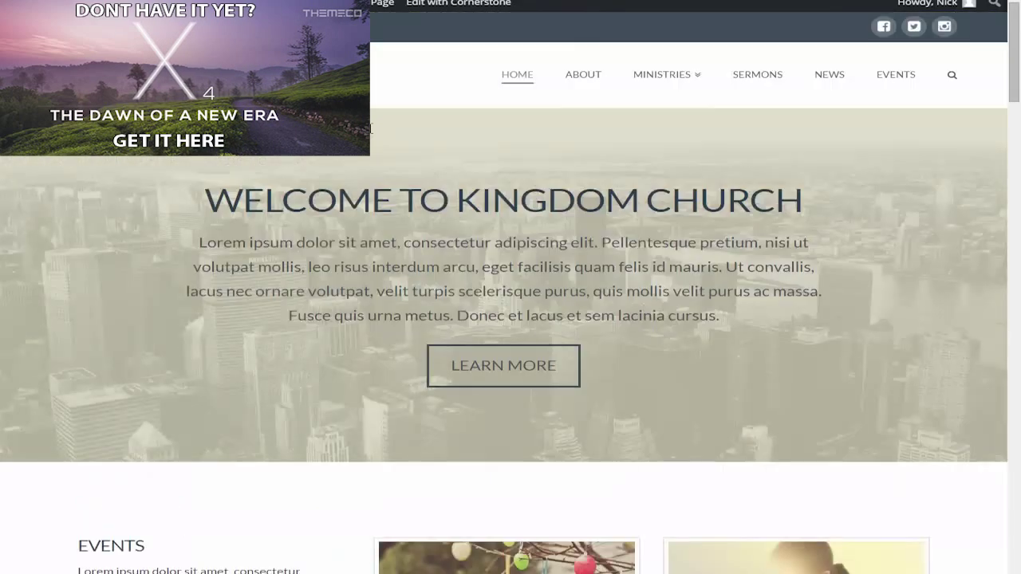
Scroll up and down through the Kingdom Church page to review its sections
scroll(371, 128, down, 1)
scroll(371, 128, up, 2)
scroll(319, 130, down, 2)
scroll(319, 130, up, 2)
scroll(319, 130, down, 3)
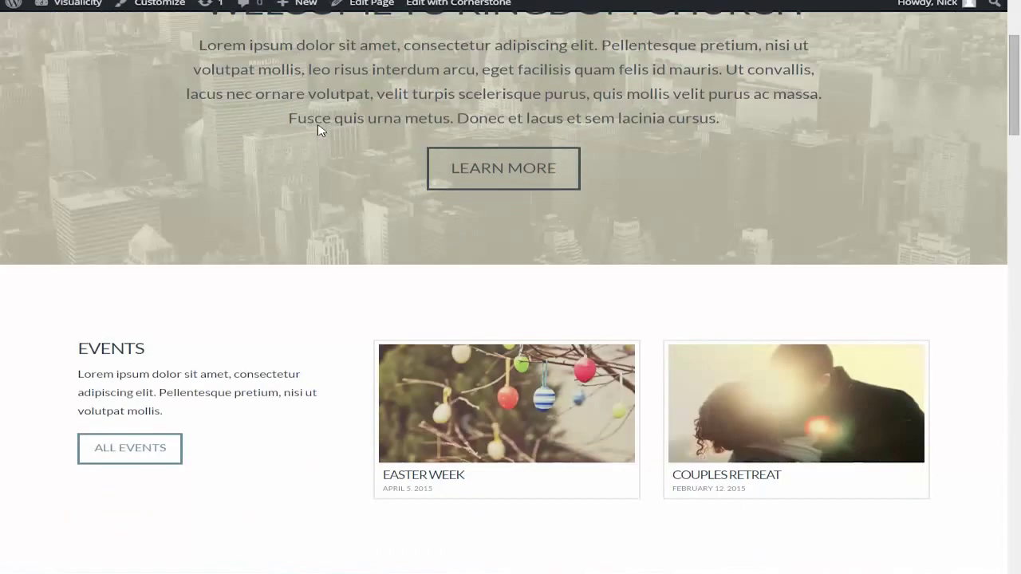
scroll(319, 130, down, 2)
scroll(318, 130, down, 3)
scroll(317, 130, down, 2)
scroll(318, 130, up, 3)
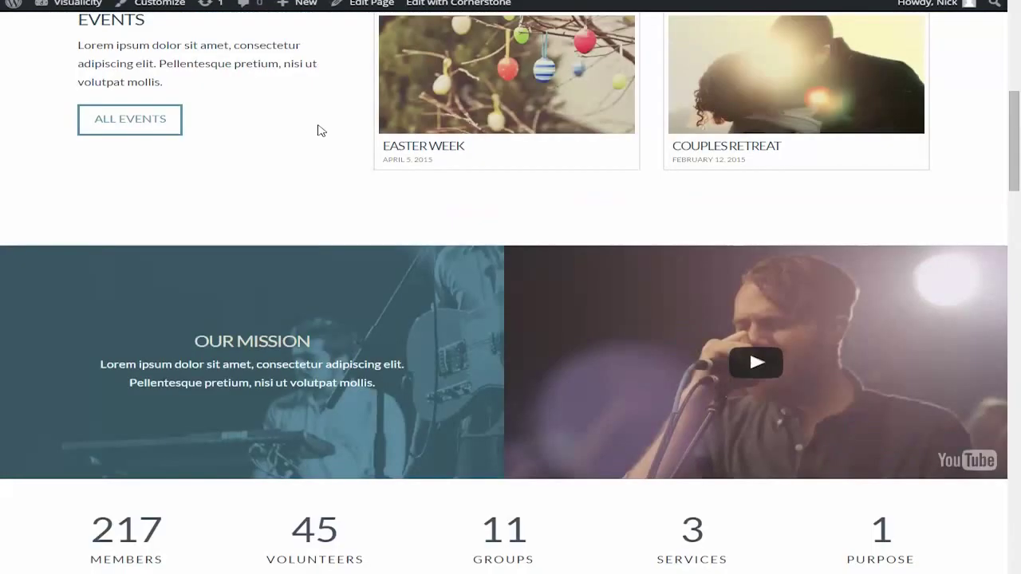
scroll(318, 130, up, 2)
drag(306, 136, 676, 278)
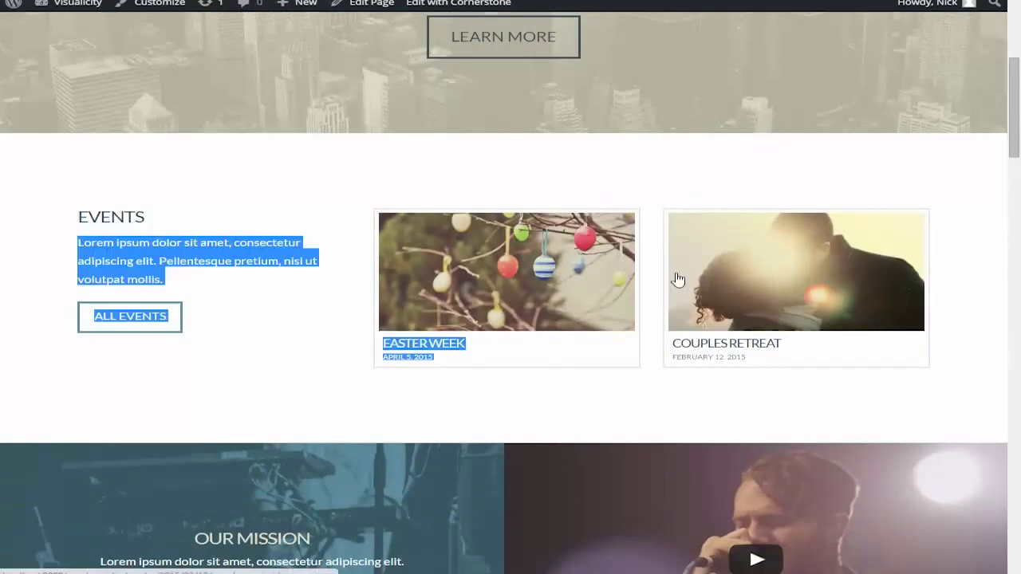
scroll(646, 243, up, 3)
scroll(647, 243, up, 1)
scroll(488, 152, down, 2)
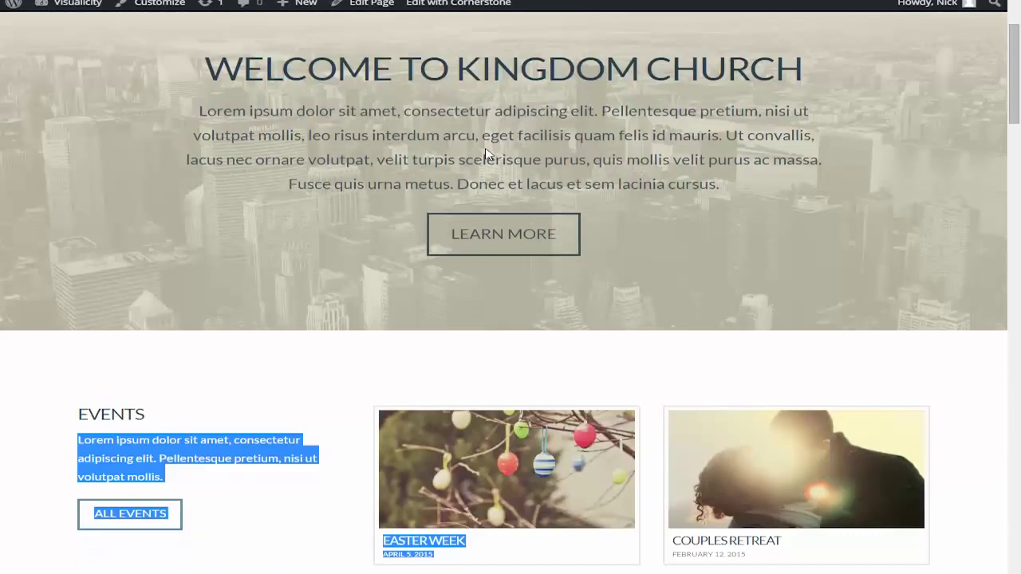
scroll(487, 154, down, 1)
scroll(487, 154, down, 1)
scroll(486, 154, down, 2)
scroll(372, 158, down, 3)
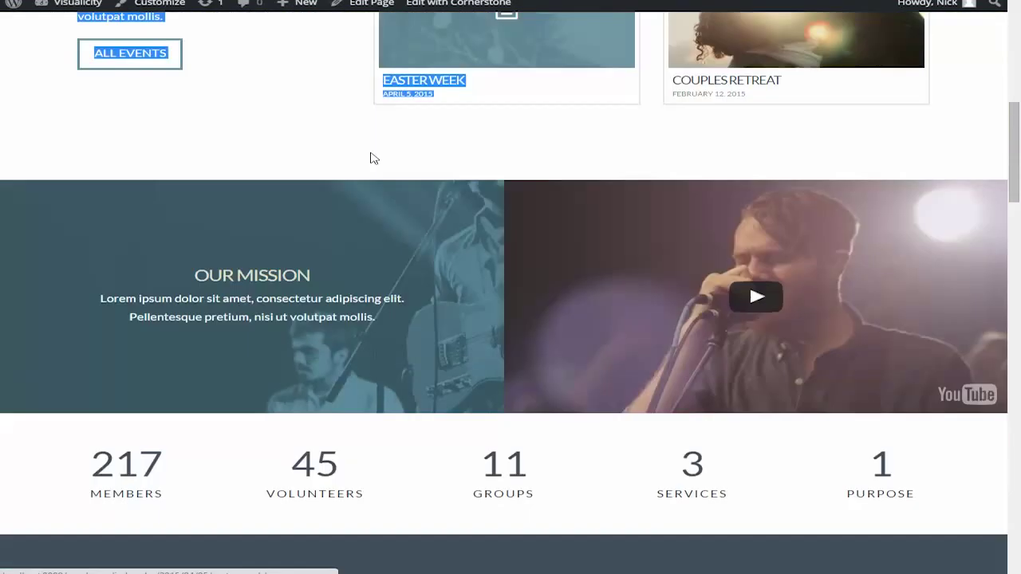
scroll(248, 143, down, 3)
scroll(248, 144, up, 10)
scroll(250, 147, up, 2)
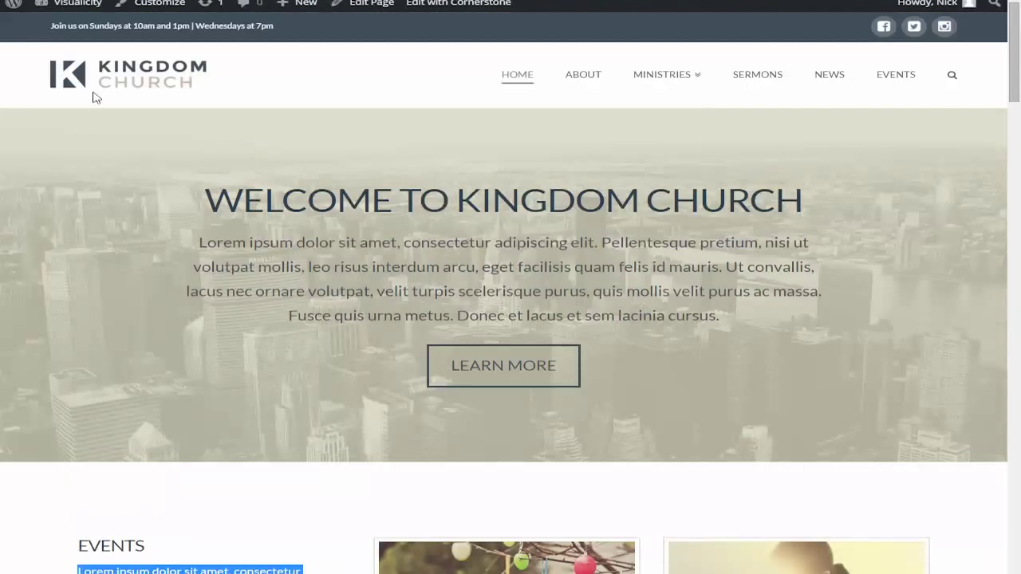
scroll(496, 93, down, 2)
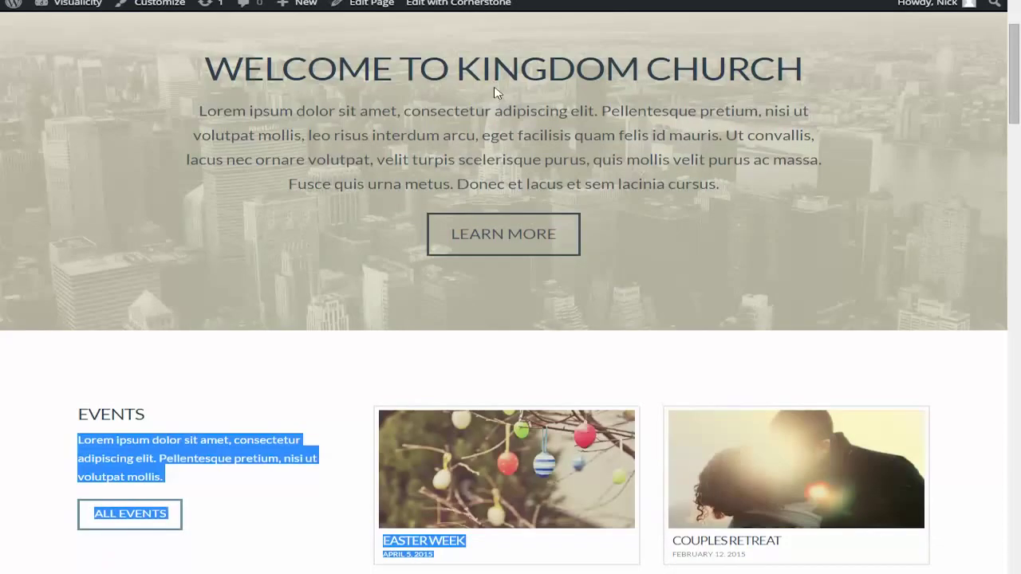
scroll(497, 91, up, 2)
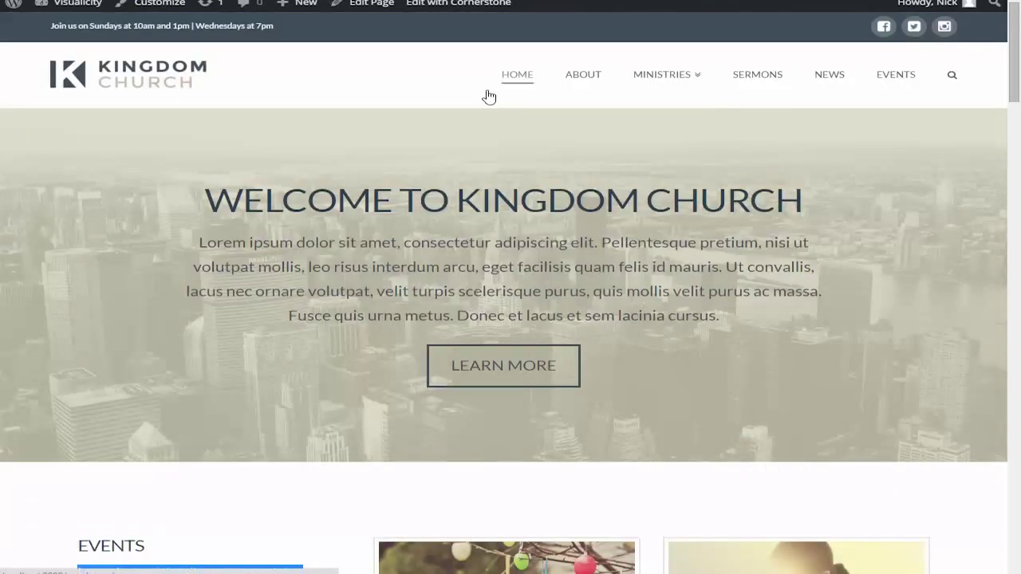
scroll(489, 96, down, 2)
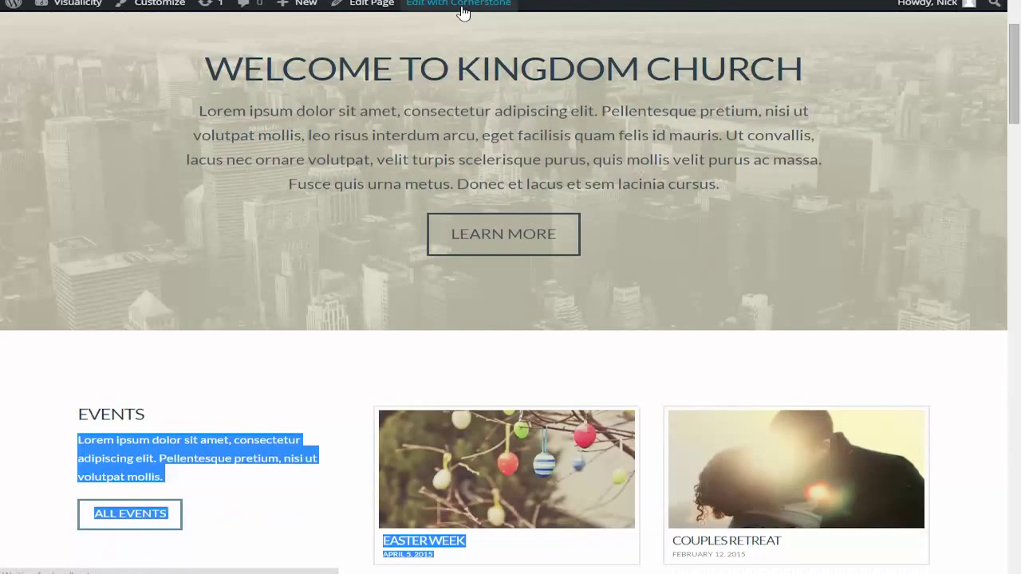
scroll(505, 255, down, 3)
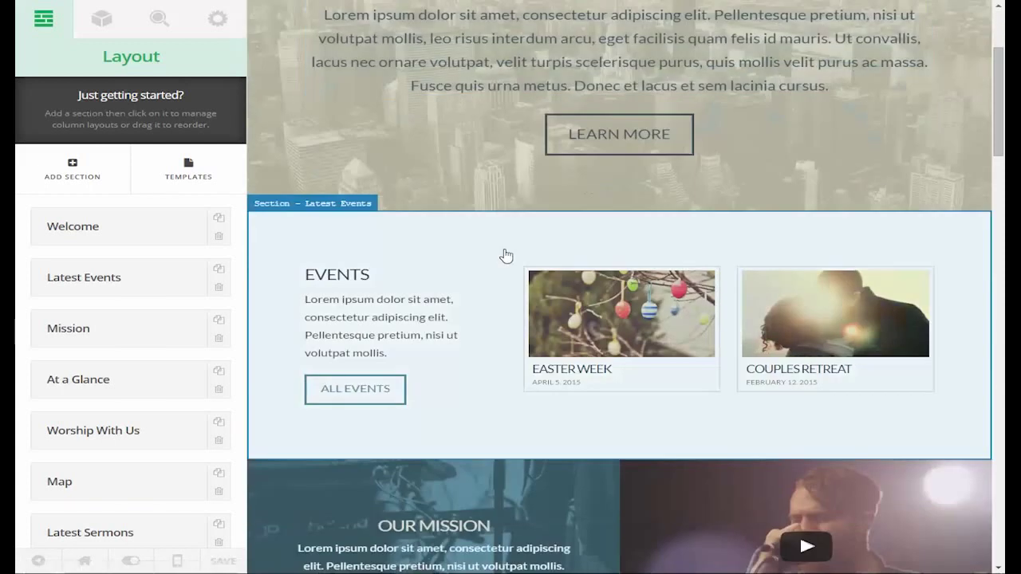
scroll(502, 234, down, 4)
scroll(502, 235, down, 3)
scroll(495, 240, up, 3)
scroll(729, 248, up, 3)
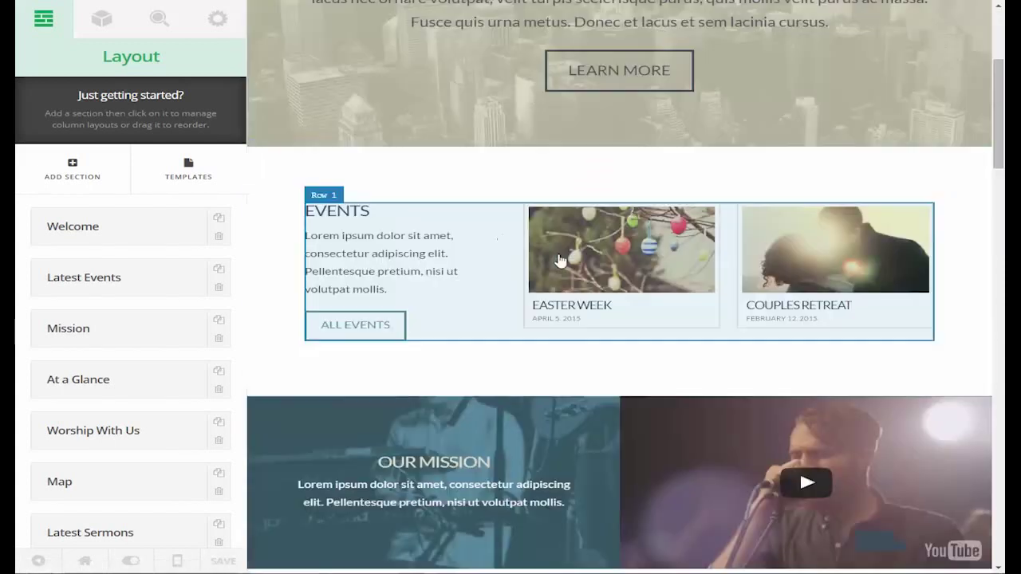
scroll(718, 239, down, 2)
scroll(654, 285, down, 2)
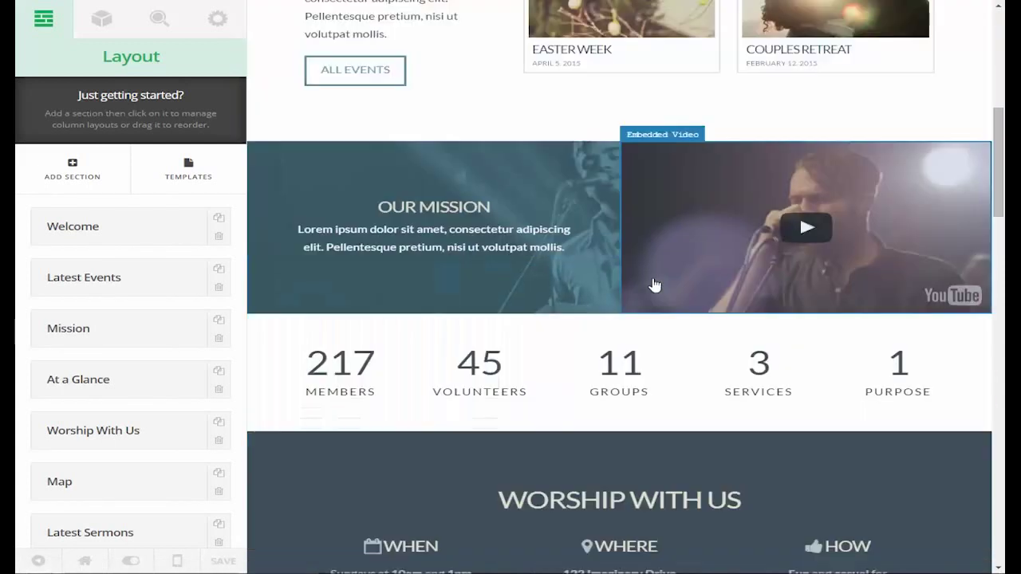
scroll(532, 301, down, 1)
scroll(624, 210, up, 2)
scroll(625, 210, up, 2)
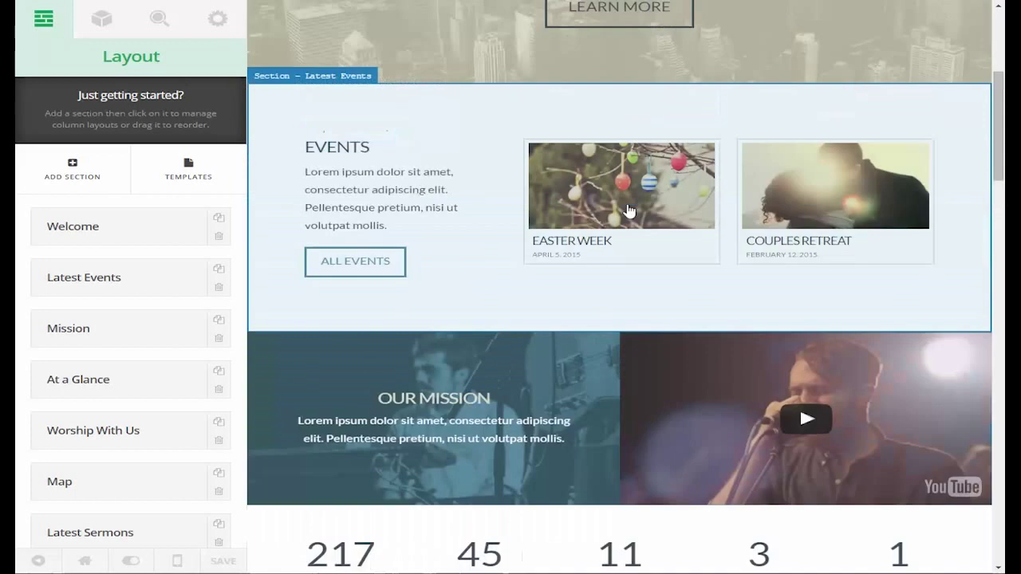
scroll(629, 210, up, 3)
scroll(413, 116, up, 2)
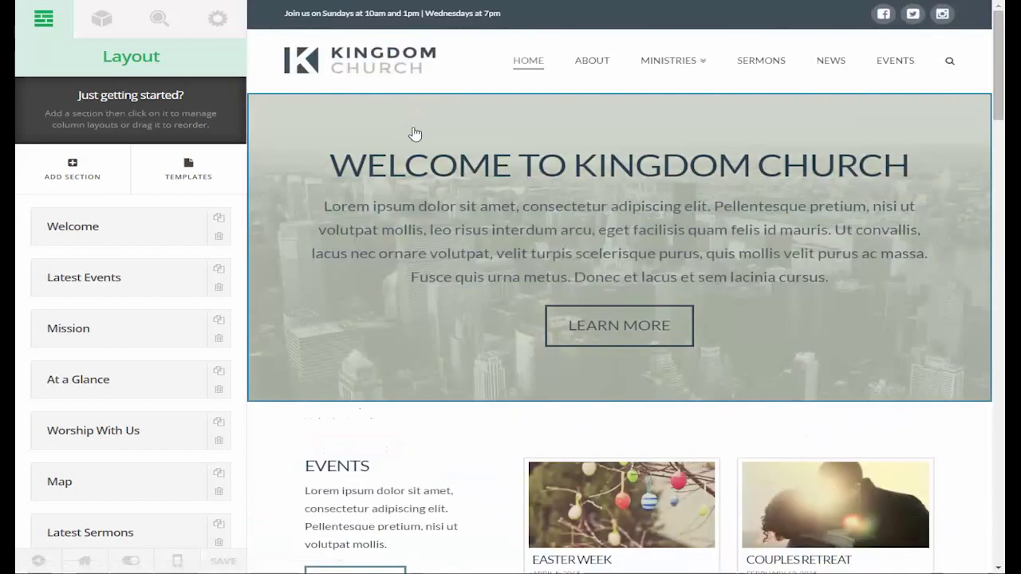
scroll(422, 139, down, 3)
scroll(422, 136, down, 4)
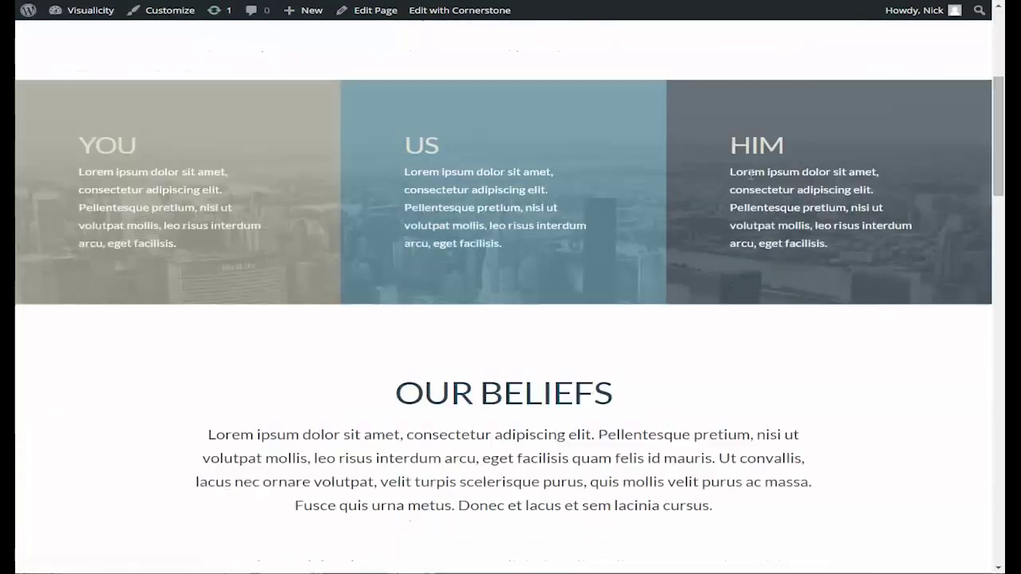
scroll(749, 179, up, 2)
scroll(296, 303, up, 1)
scroll(627, 353, up, 2)
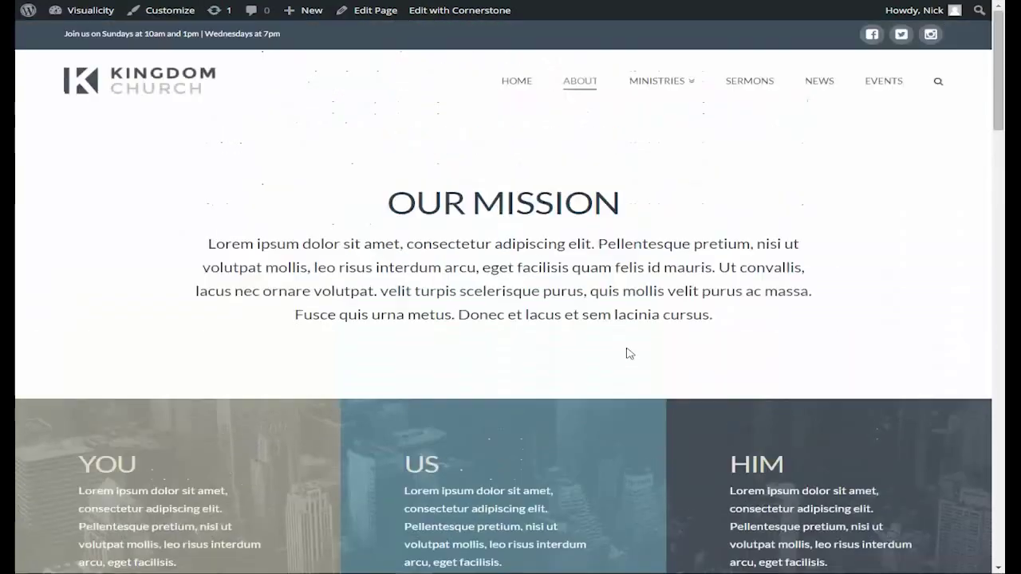
scroll(627, 347, down, 2)
scroll(661, 256, down, 2)
scroll(661, 255, up, 1)
scroll(672, 221, up, 2)
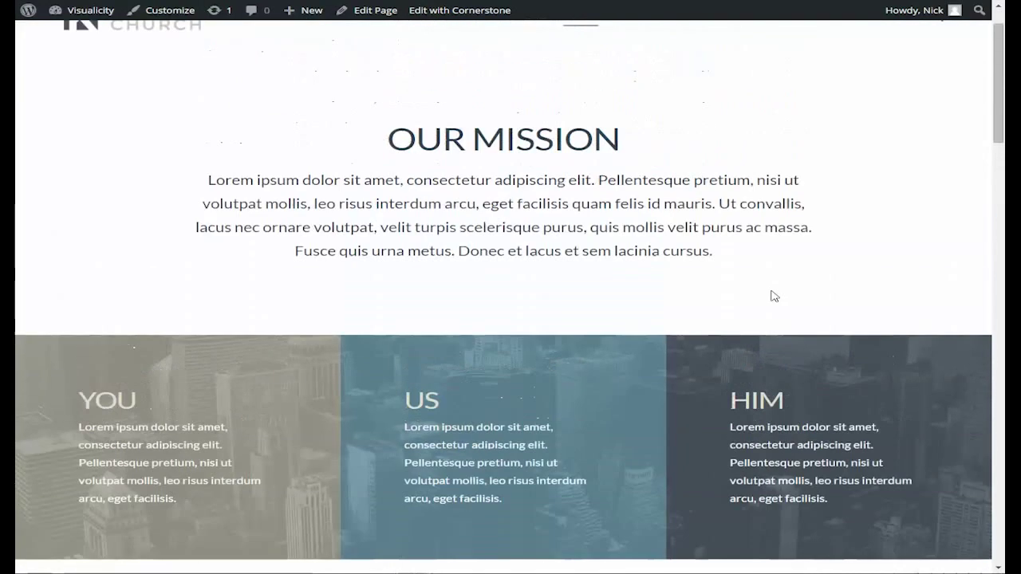
scroll(771, 296, down, 2)
scroll(696, 244, up, 1)
scroll(663, 244, down, 1)
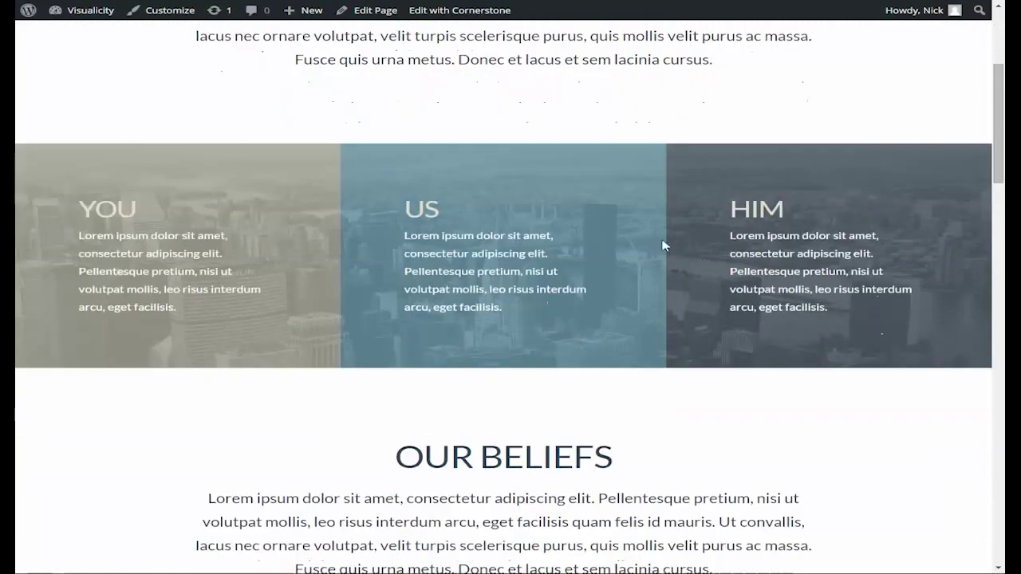
scroll(607, 271, up, 2)
scroll(540, 273, up, 2)
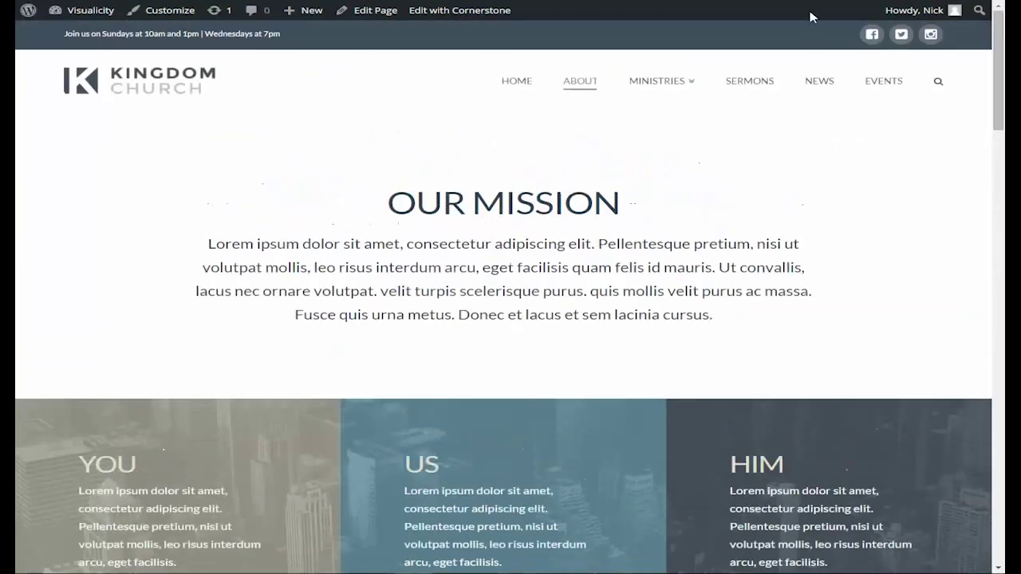
Go back to the home page, then open the About page with Our Mission and You/Us/Him
click(562, 92)
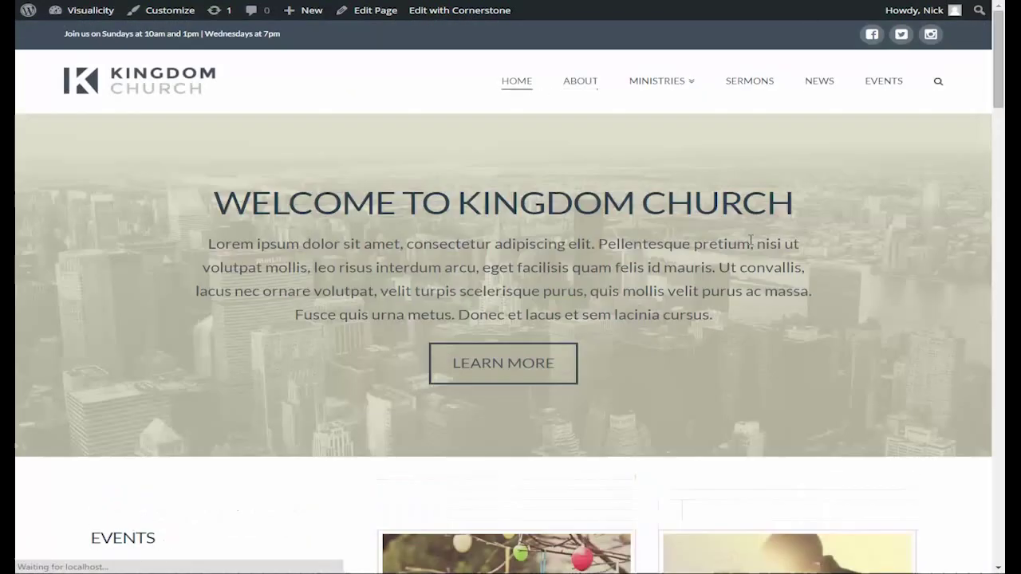
click(593, 94)
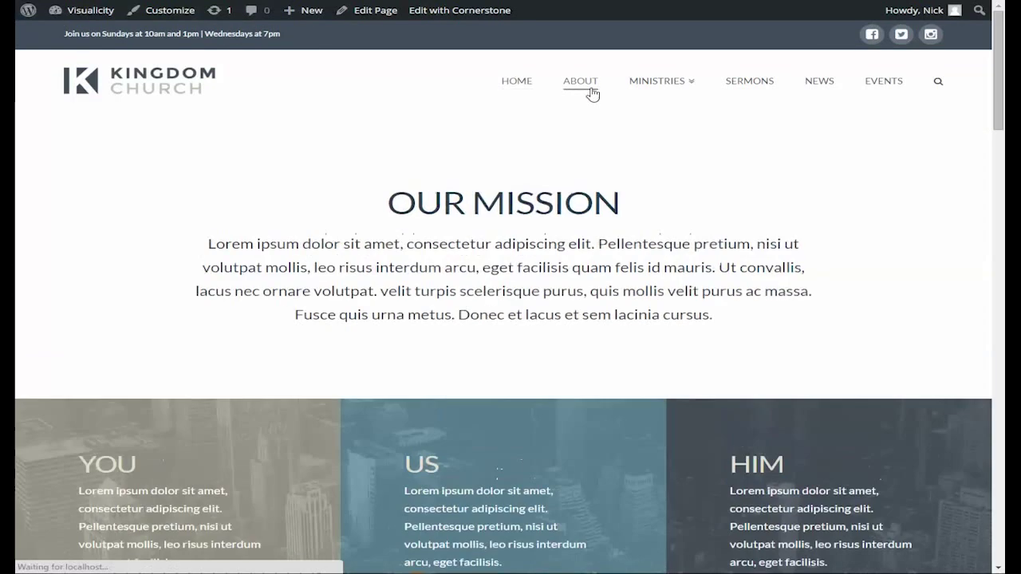
scroll(53, 454, down, 2)
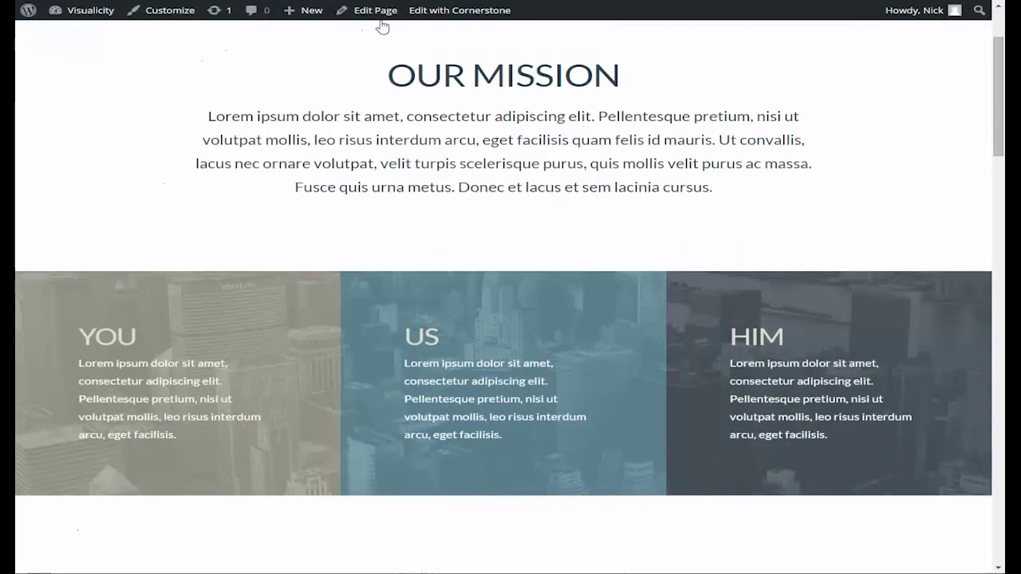
Open the About page in Cornerstone and inspect the Our Mission introduction section
click(430, 11)
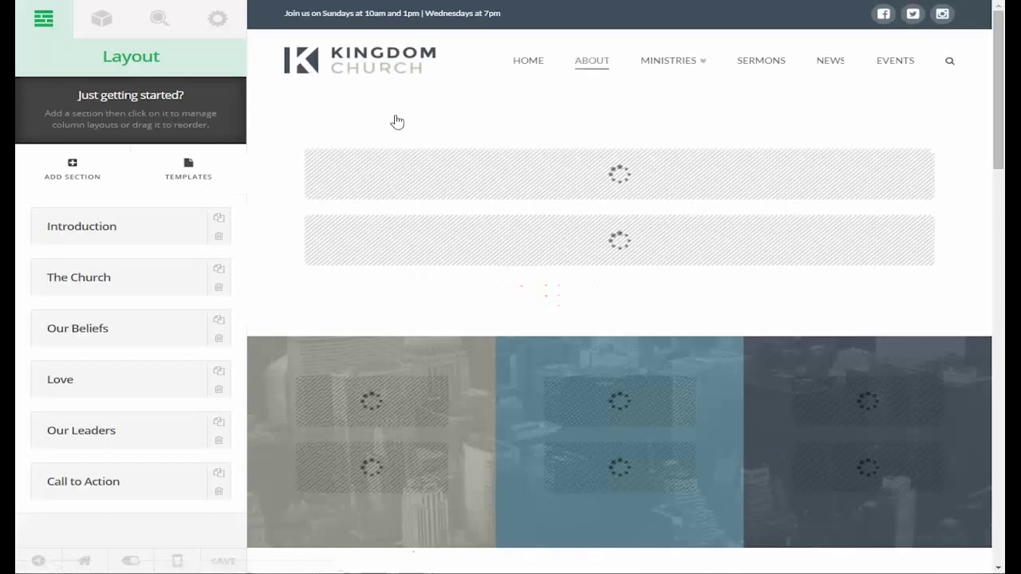
scroll(397, 121, down, 2)
scroll(397, 122, down, 2)
scroll(392, 121, up, 4)
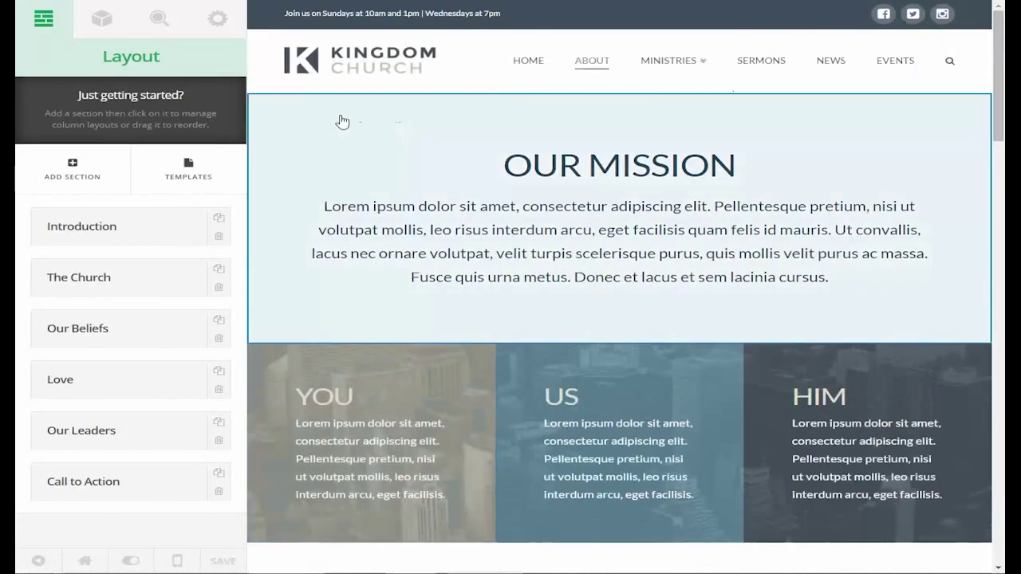
click(342, 121)
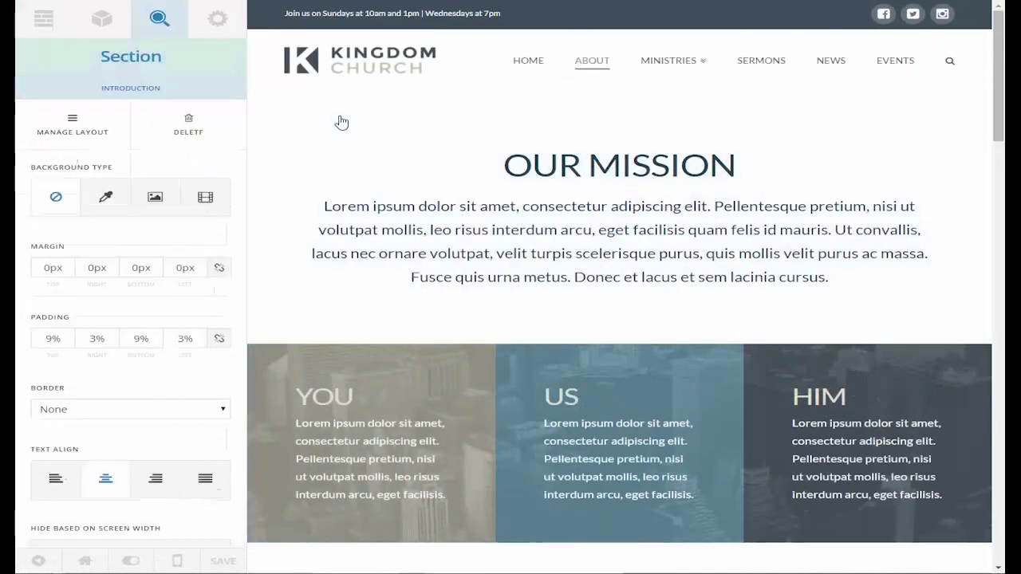
Inspect the YOU column, then view The Church section's background and parallax settings
click(445, 372)
scroll(805, 347, down, 2)
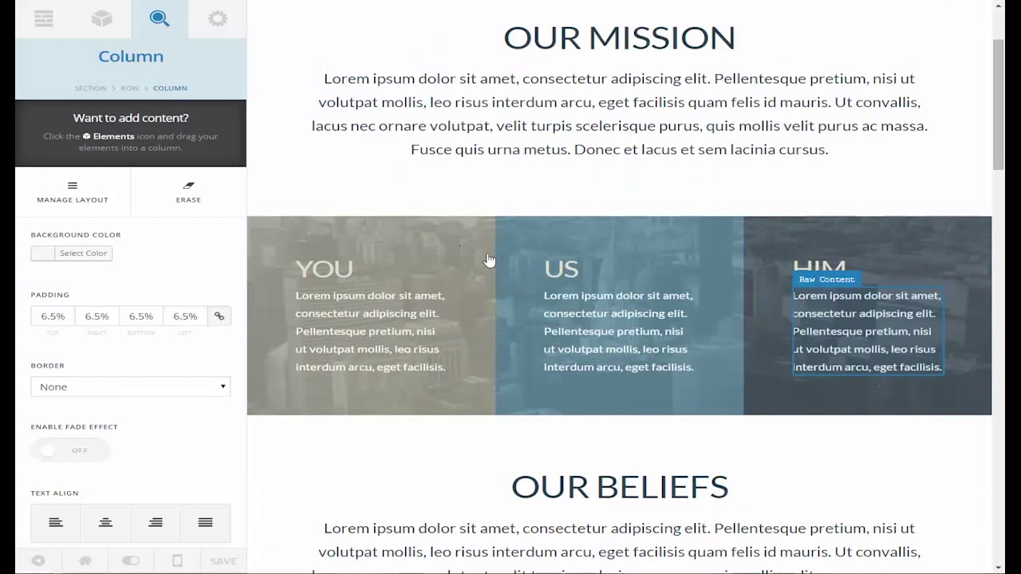
click(391, 243)
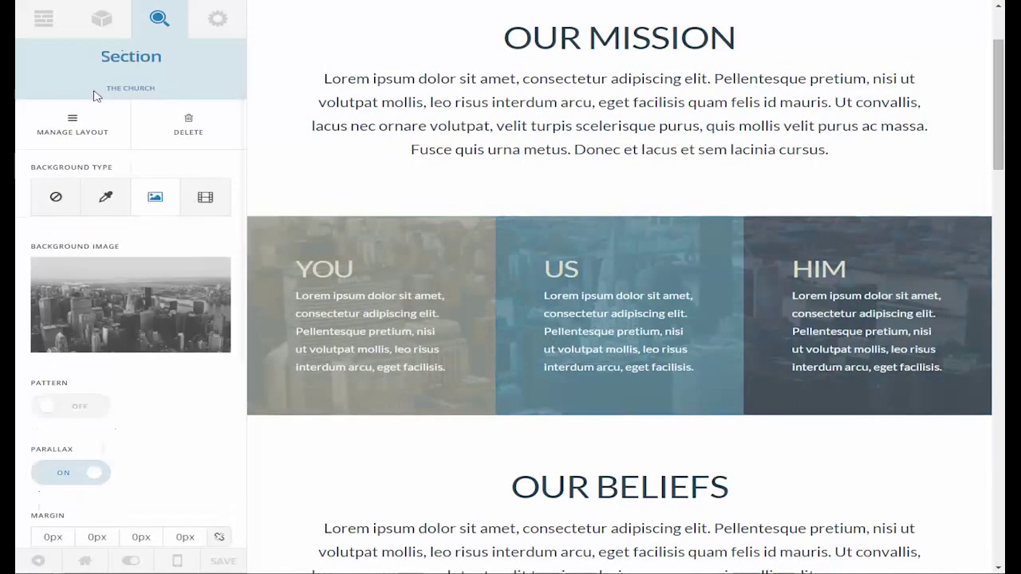
click(334, 235)
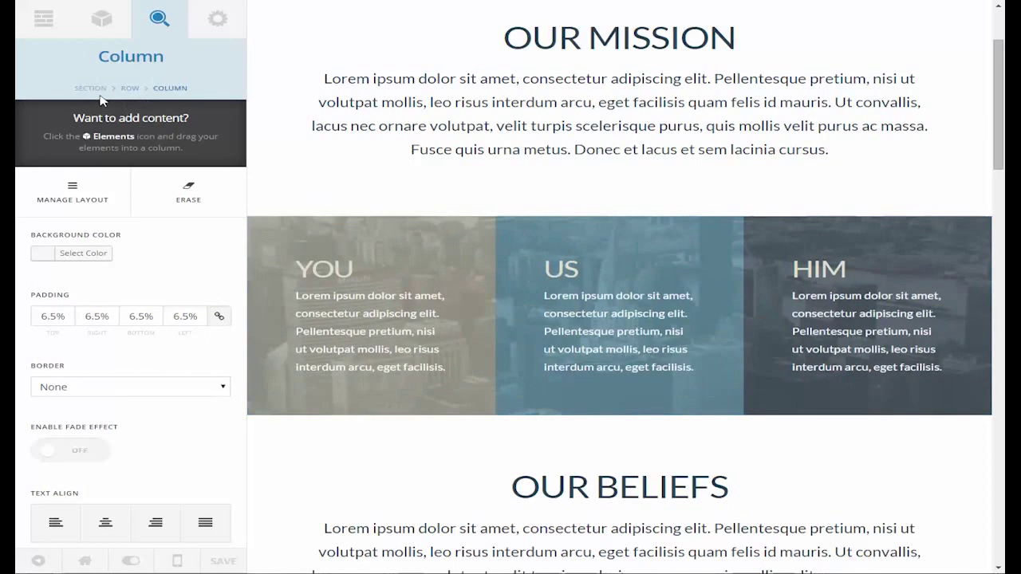
click(94, 89)
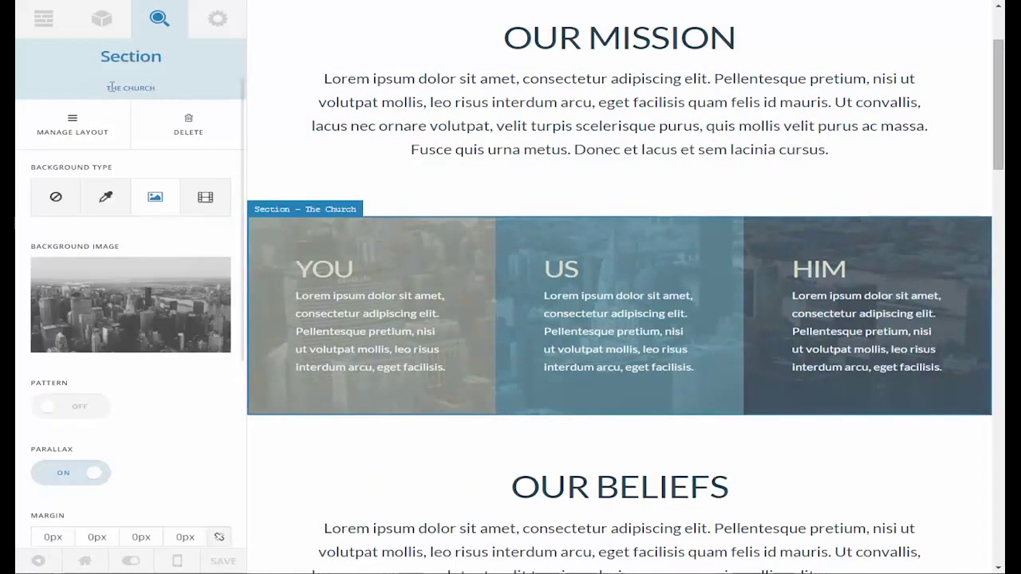
Delete the Introduction, Our Beliefs, Love, Our Leaders and Call to Action sections, keeping The Church
click(44, 18)
click(218, 236)
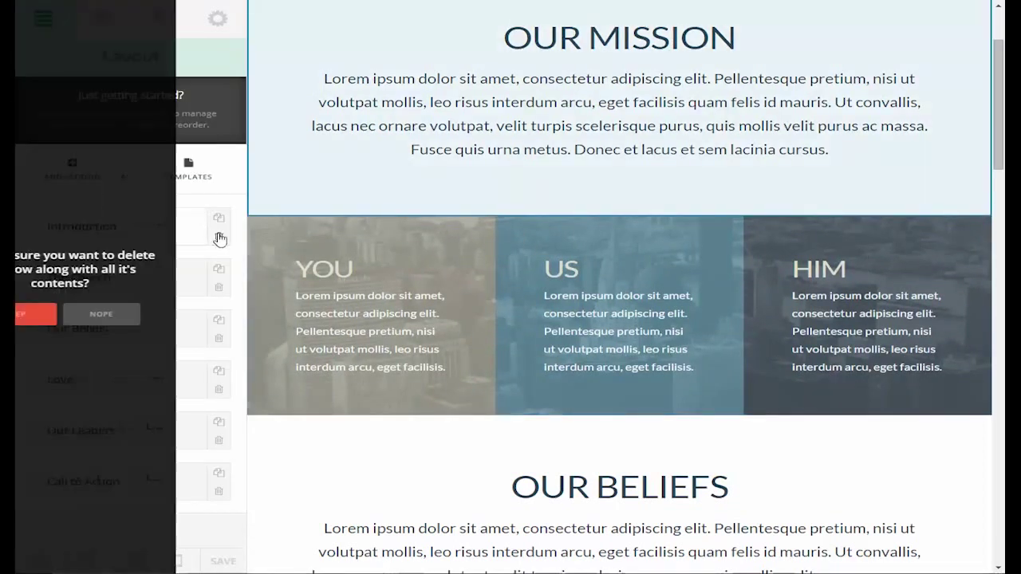
click(86, 320)
click(218, 287)
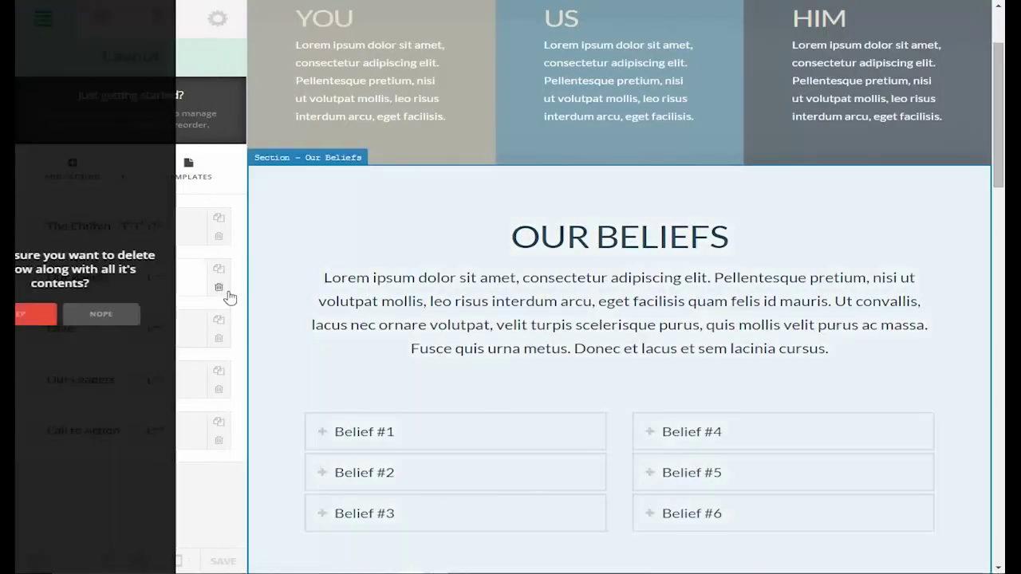
click(88, 313)
click(219, 286)
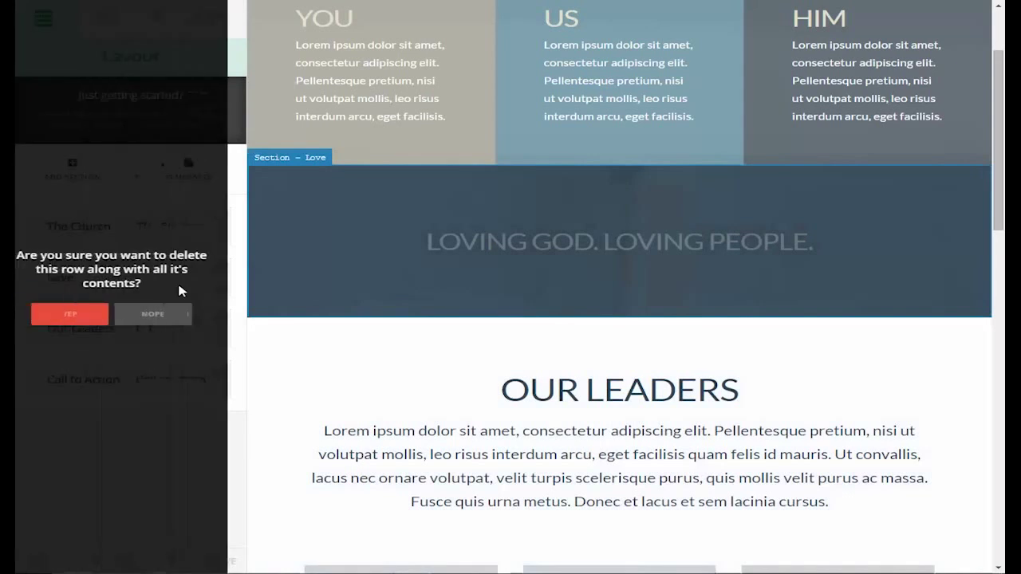
click(80, 313)
click(219, 287)
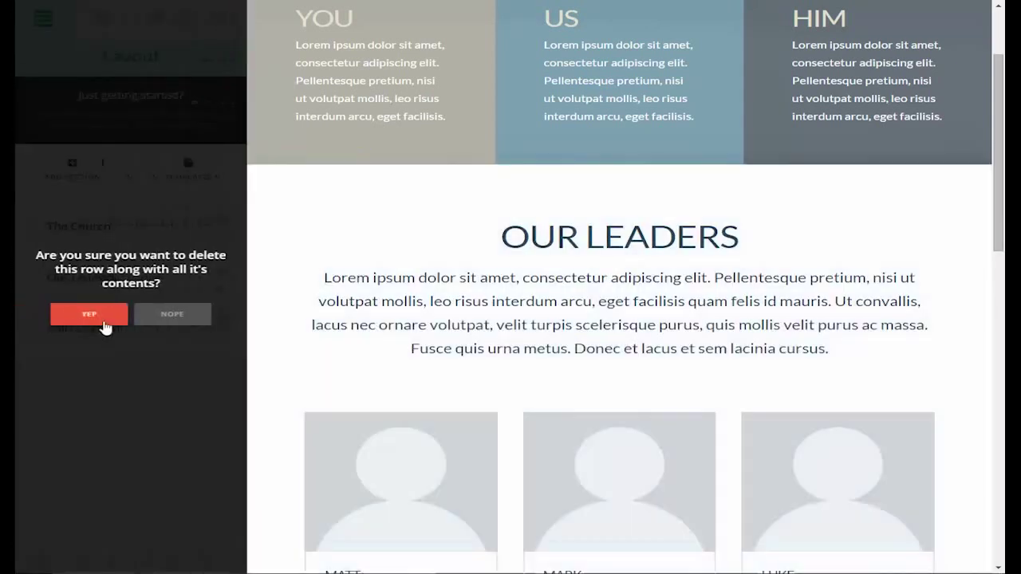
click(99, 315)
click(219, 286)
click(88, 315)
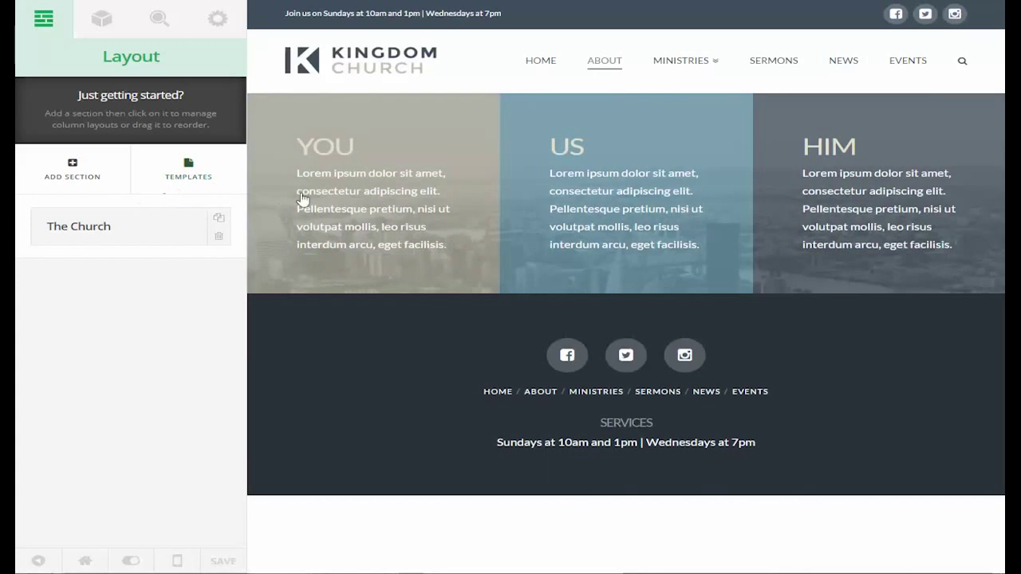
Start saving the page as a template, replacing 'My Custom Template' with the name 'Margins Block'
click(200, 182)
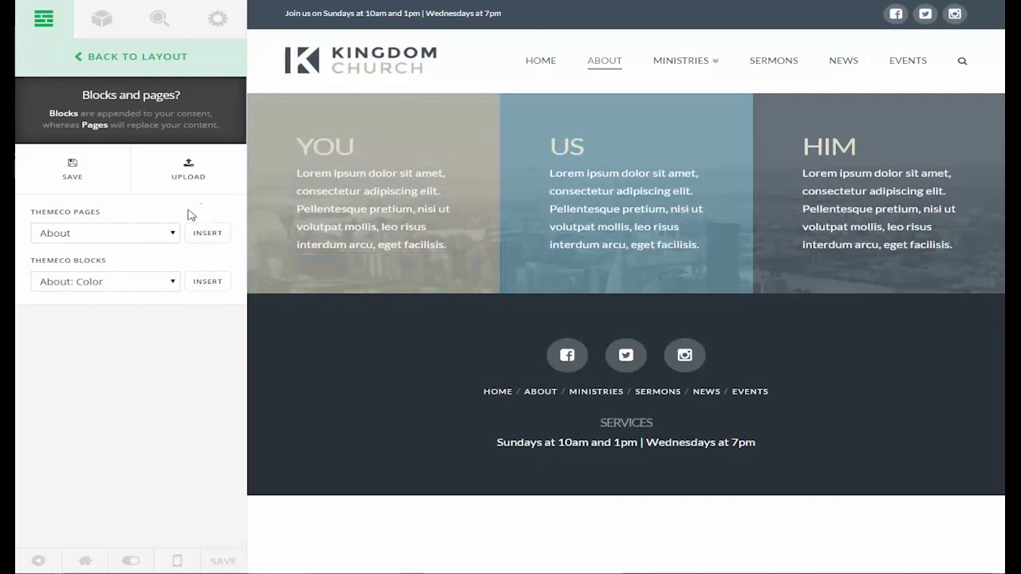
click(80, 177)
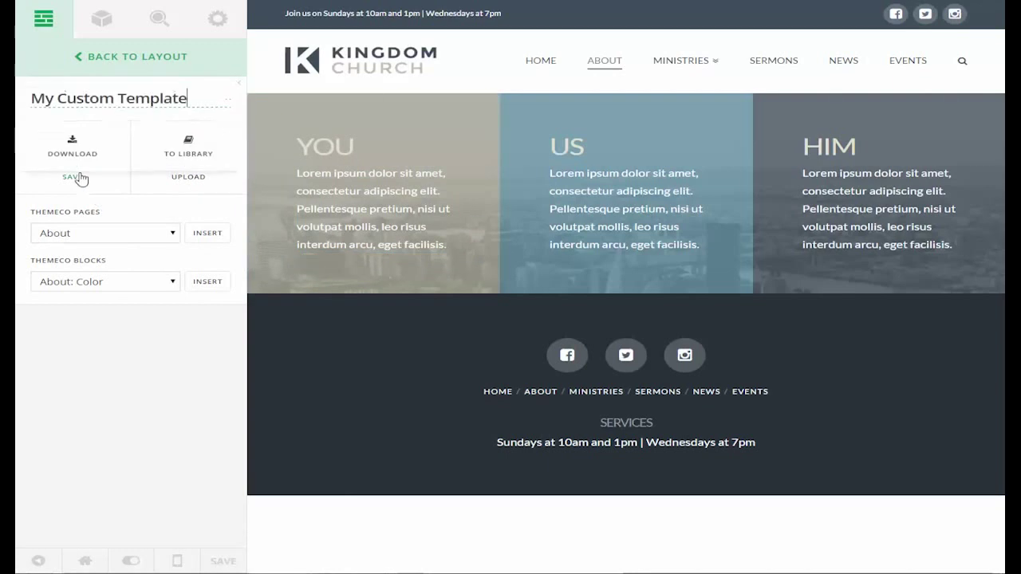
click(204, 150)
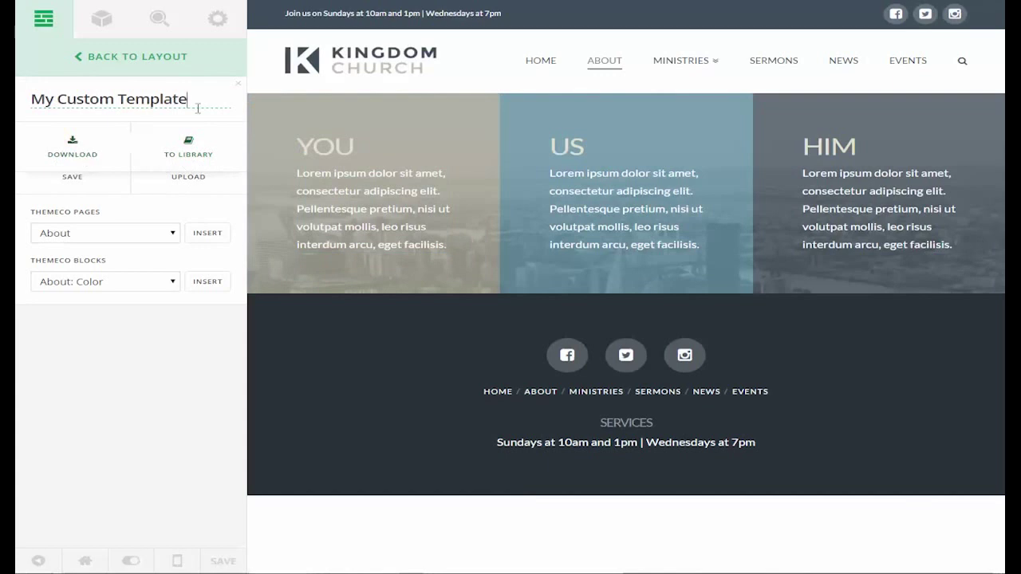
drag(183, 100, 18, 110)
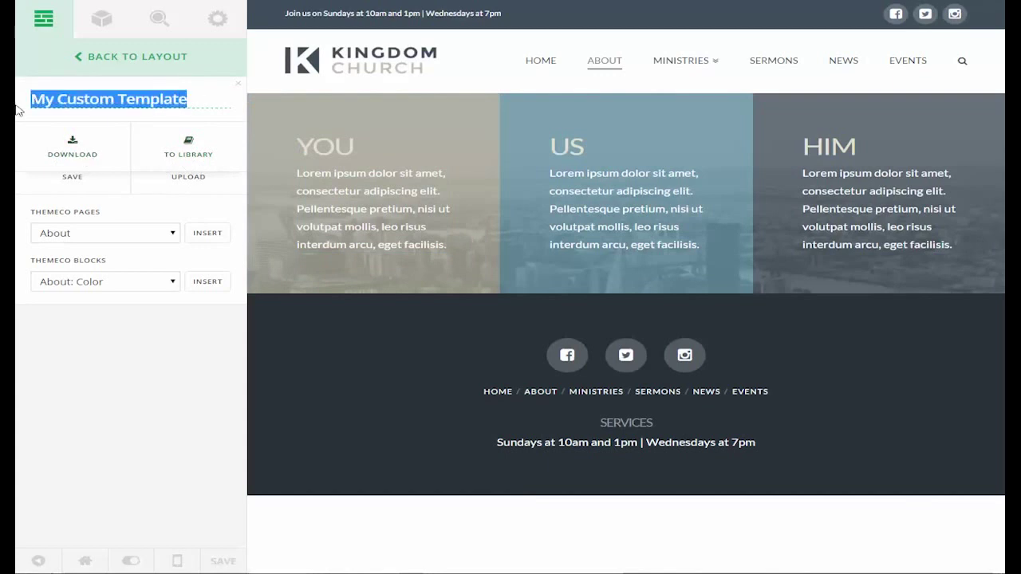
key(BackSpace)
text(Margi)
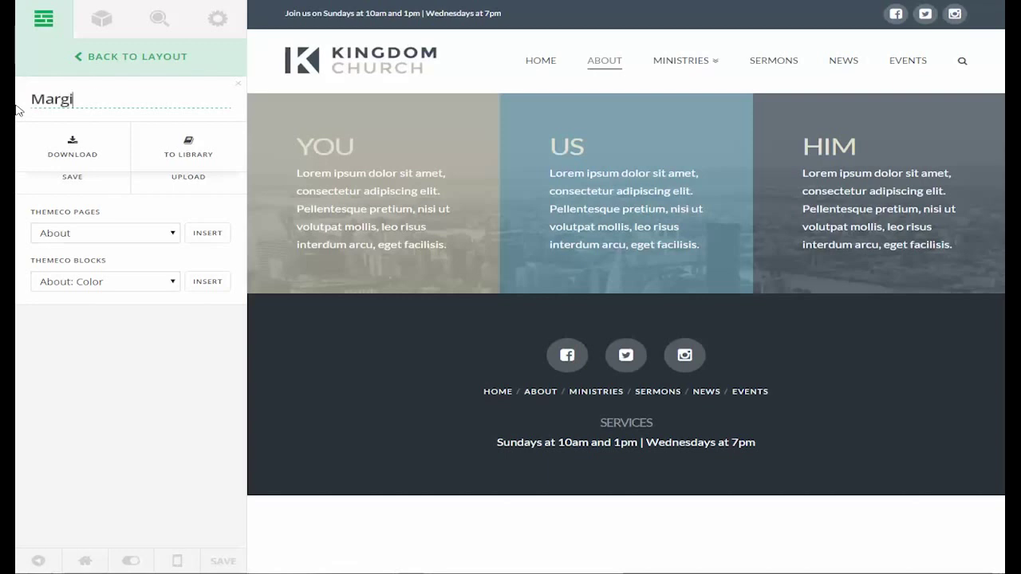
text(ns Block)
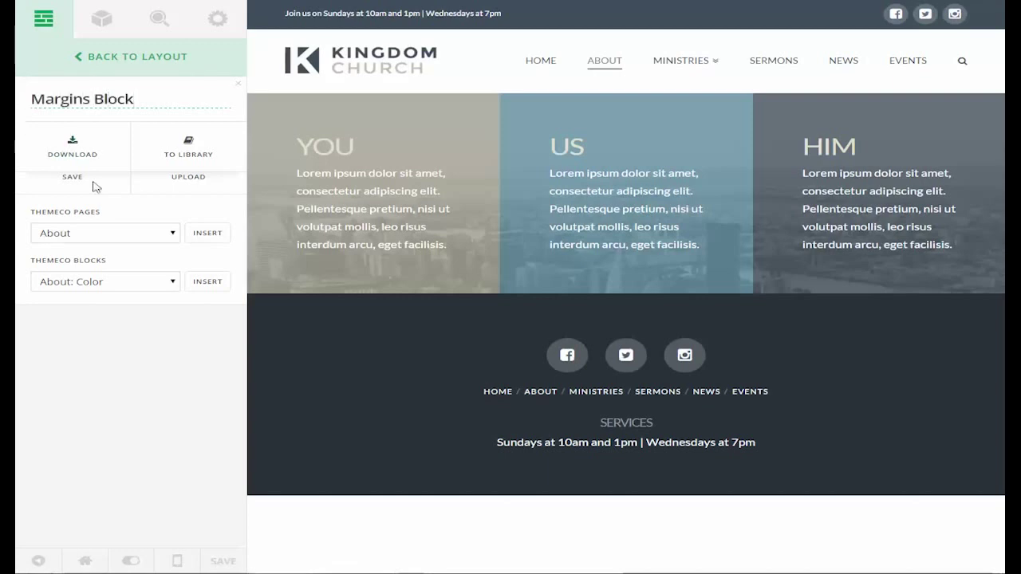
Save Margins Block to the library as a block and download it as Margins_Block.csl
click(186, 152)
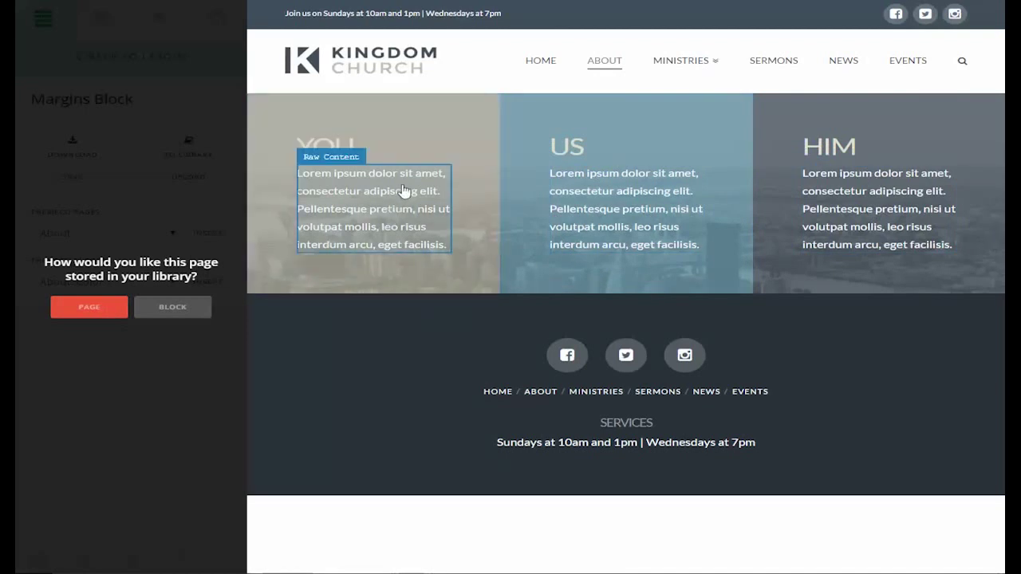
click(192, 314)
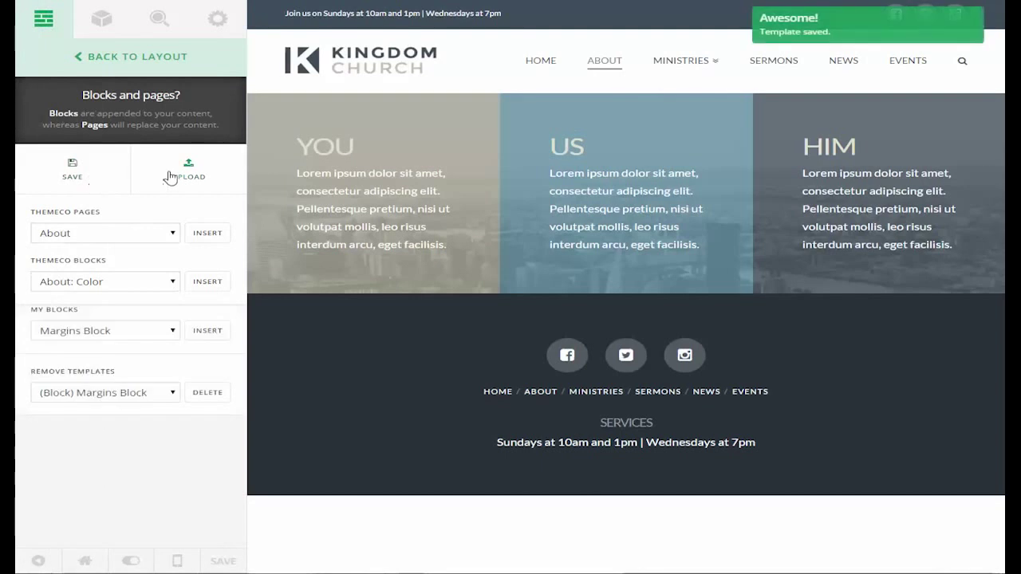
click(99, 171)
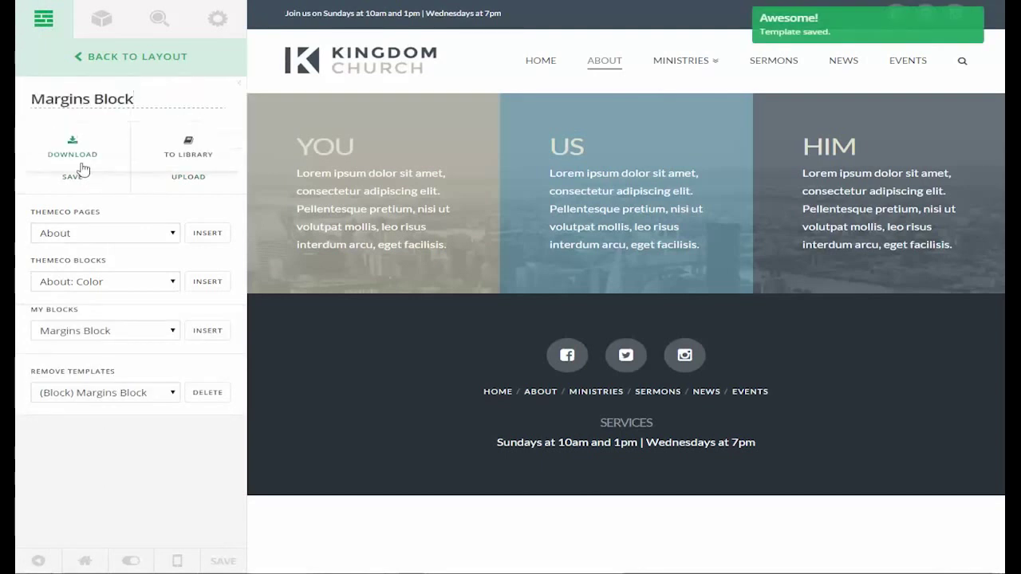
click(80, 165)
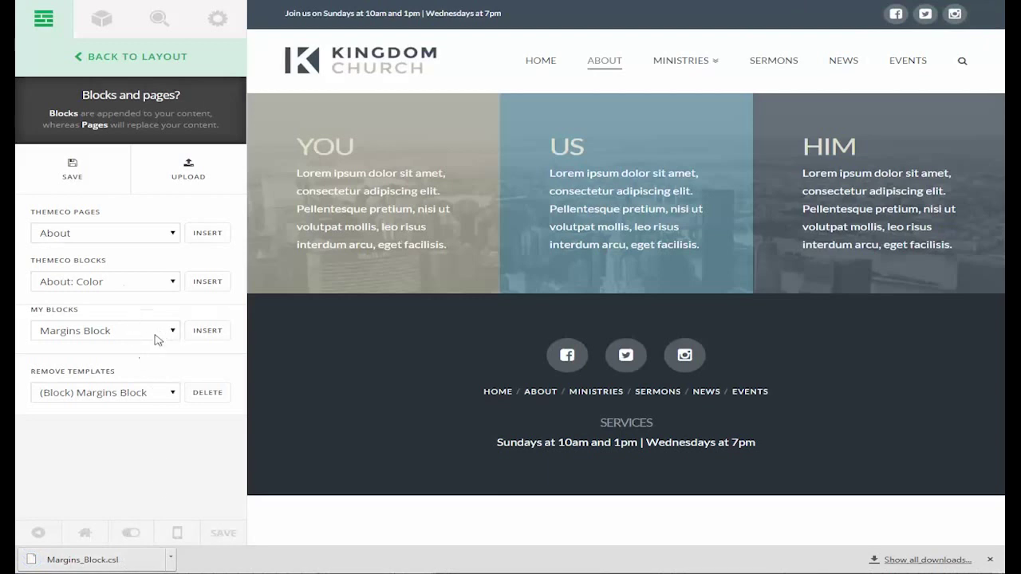
Check the My Blocks and Remove Templates lists, then reload the page to discard the deletions
click(169, 338)
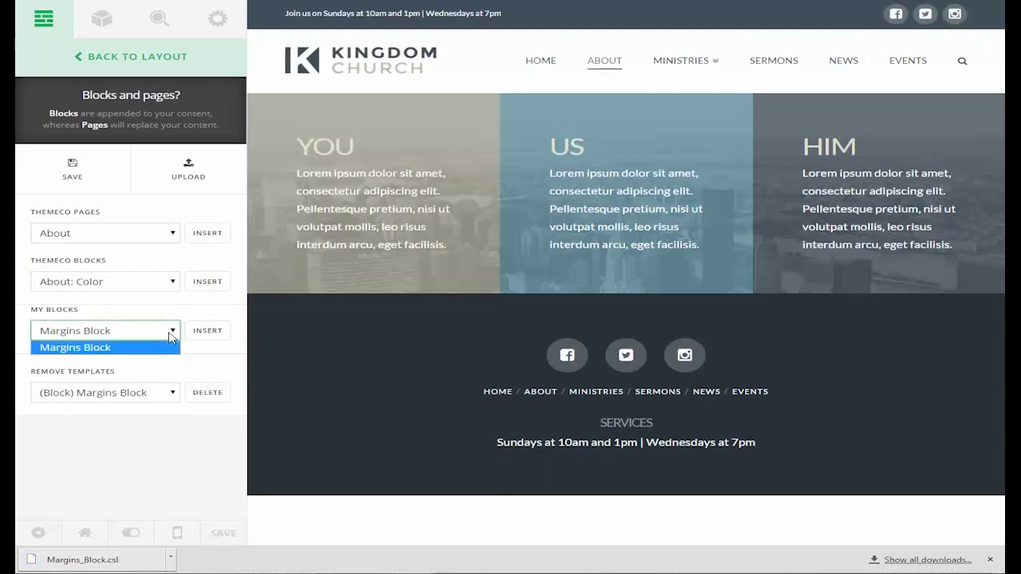
click(112, 348)
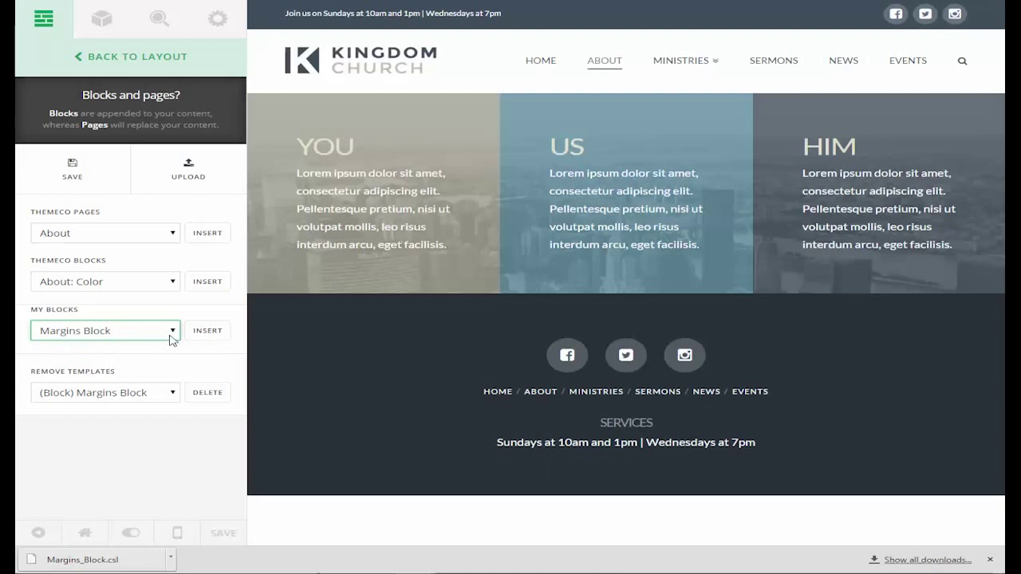
click(130, 404)
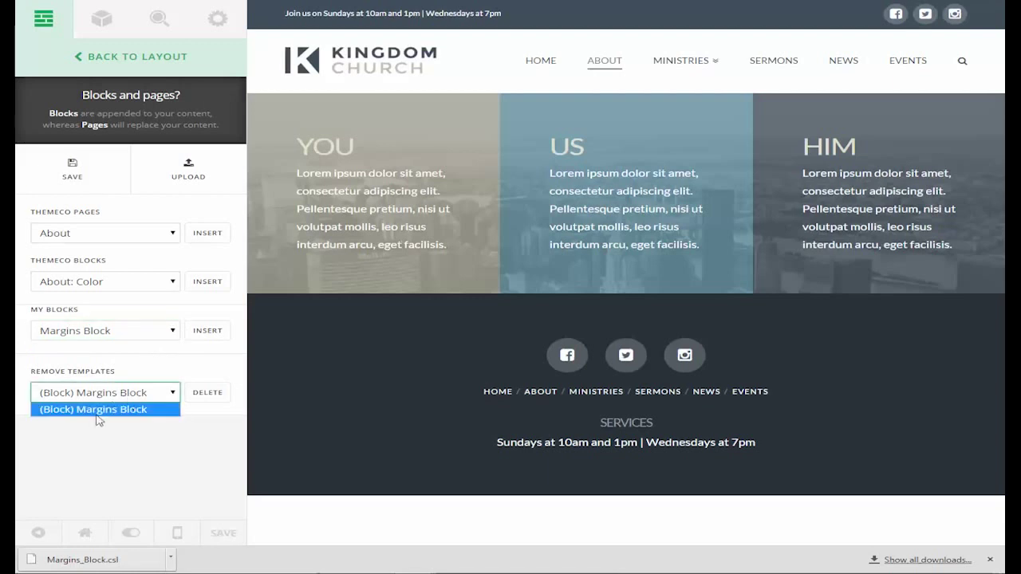
click(107, 409)
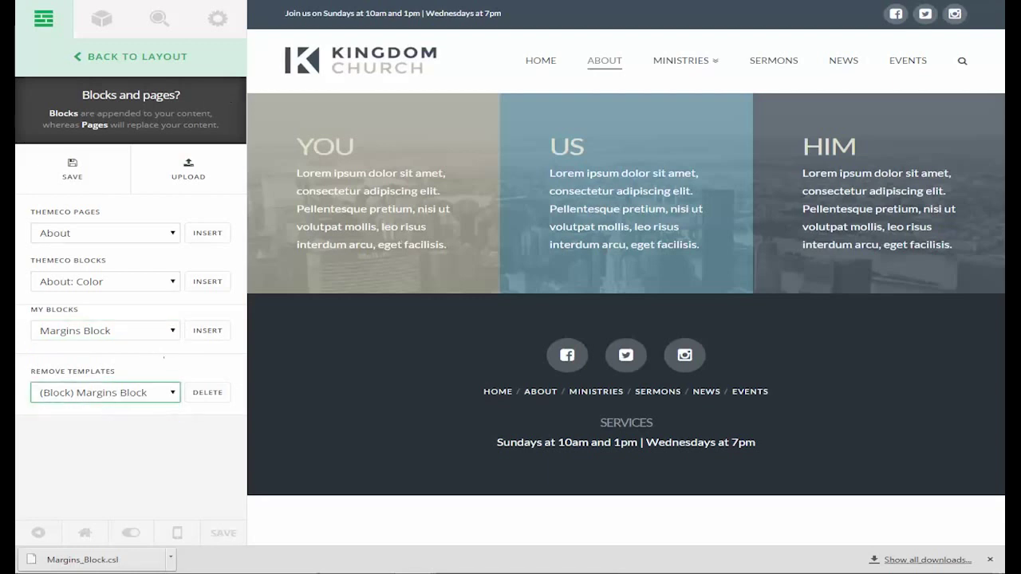
key(F5)
click(511, 75)
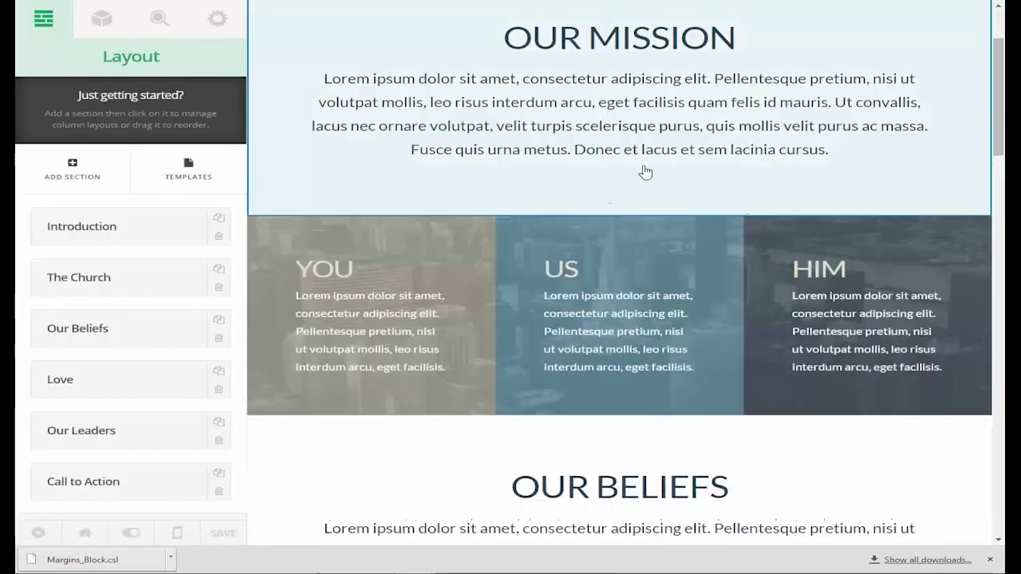
Reload the site and open the Kingdom Church home page in Cornerstone
key(F5)
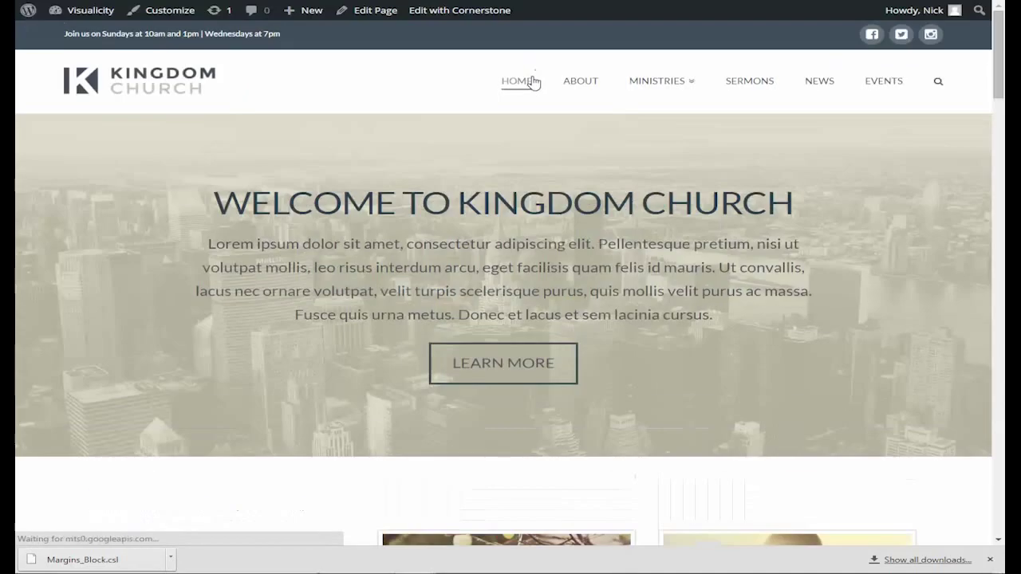
scroll(568, 35, down, 1)
scroll(519, 28, up, 1)
click(460, 10)
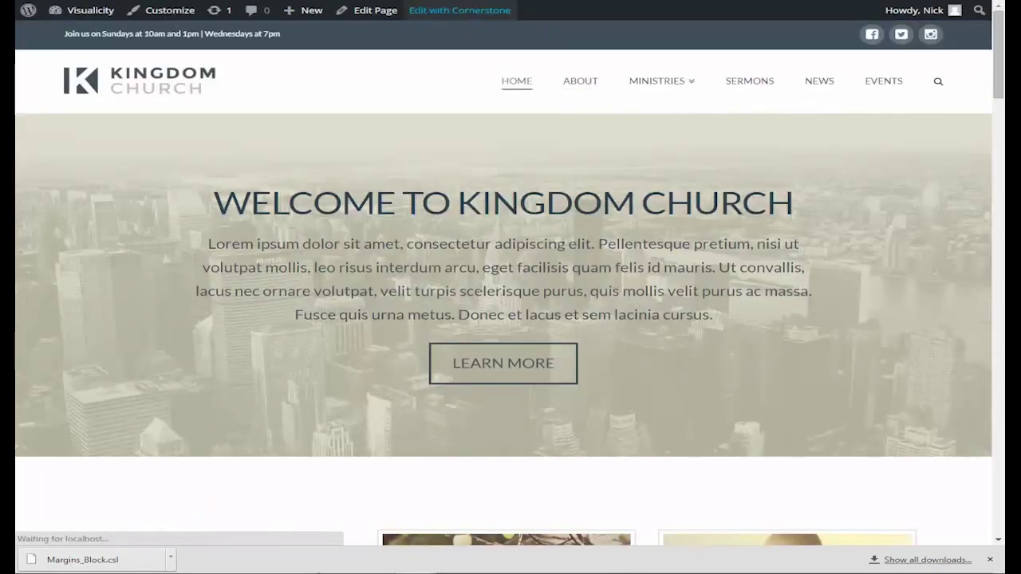
scroll(479, 137, down, 3)
scroll(482, 139, down, 2)
scroll(492, 147, down, 2)
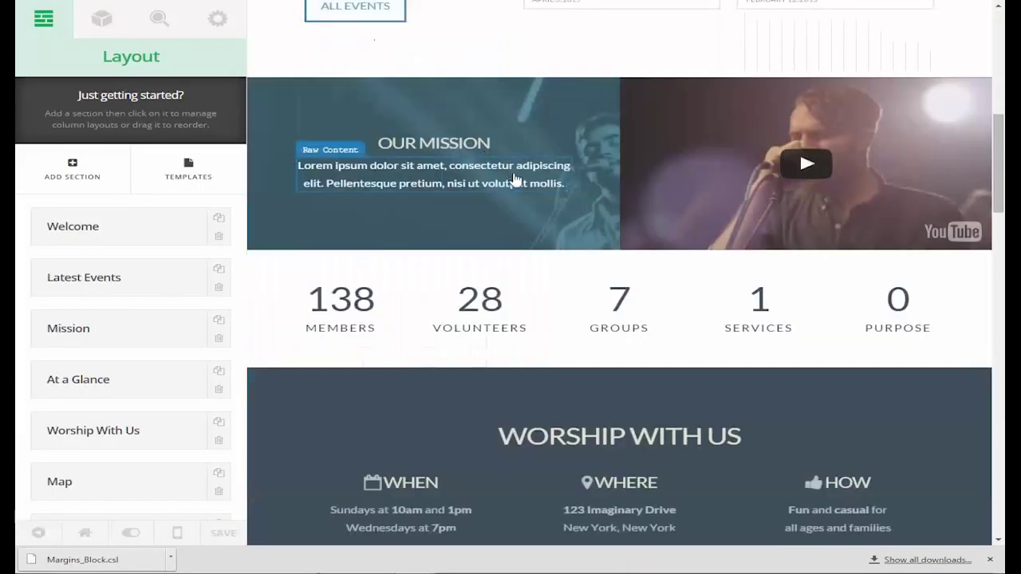
scroll(711, 308, up, 4)
scroll(570, 269, down, 2)
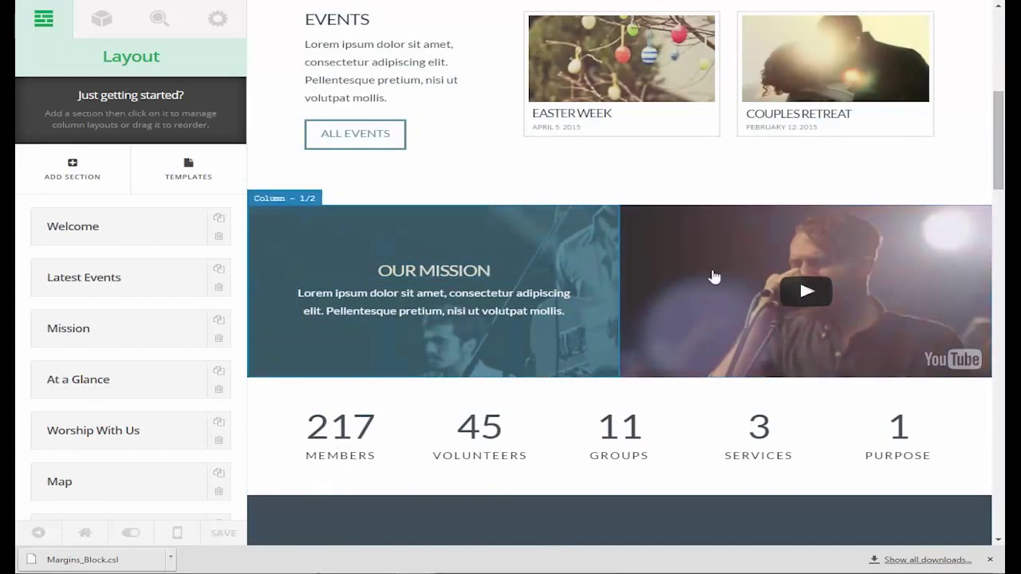
Select the Mission section via its column and delete it from the layout
click(540, 253)
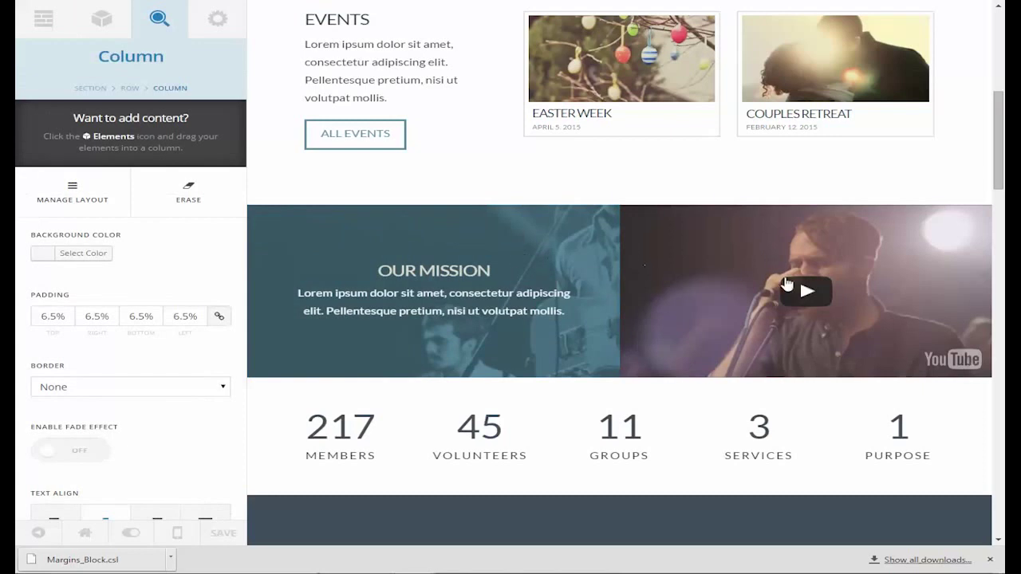
click(90, 88)
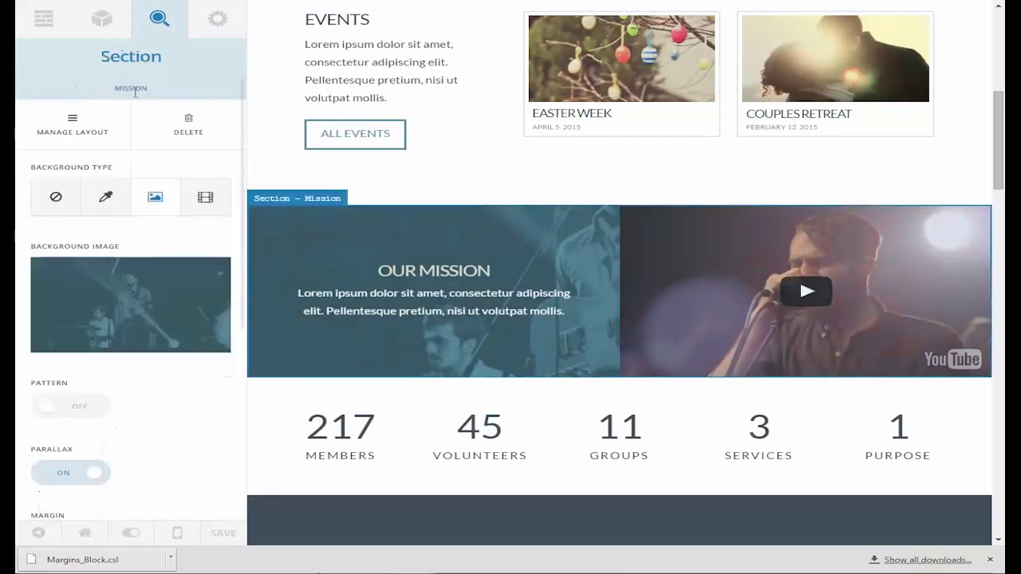
click(44, 19)
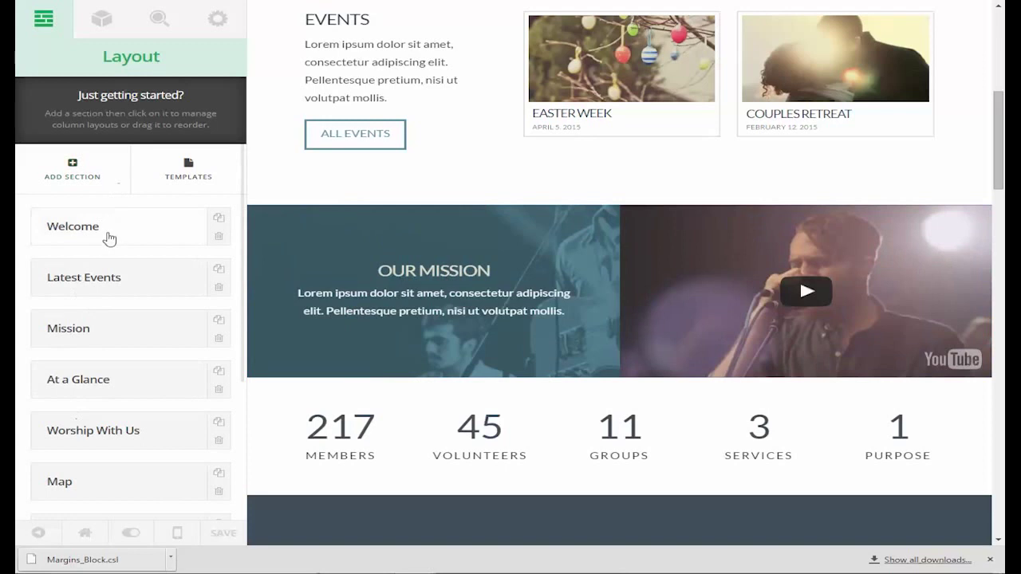
click(219, 343)
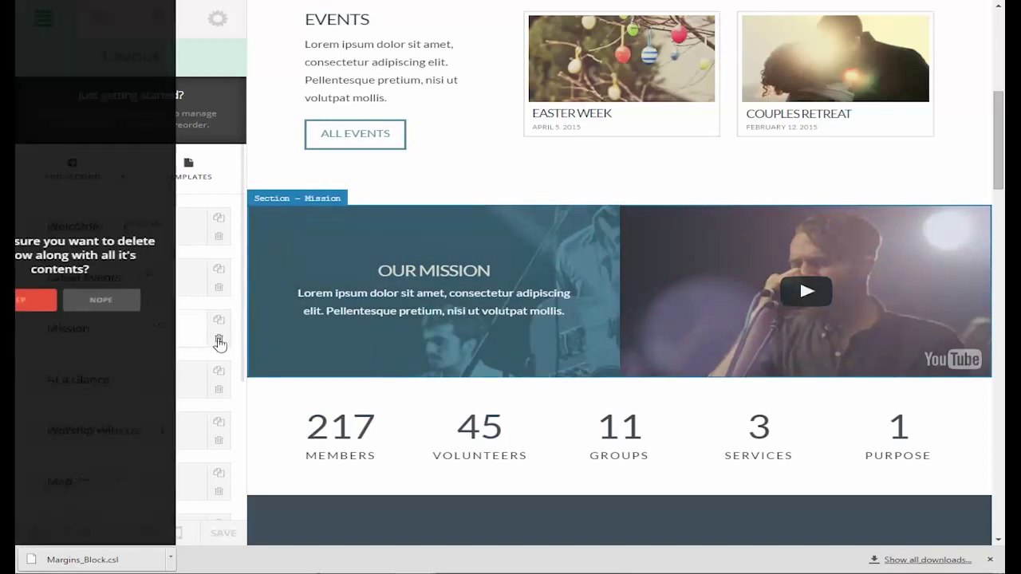
click(92, 300)
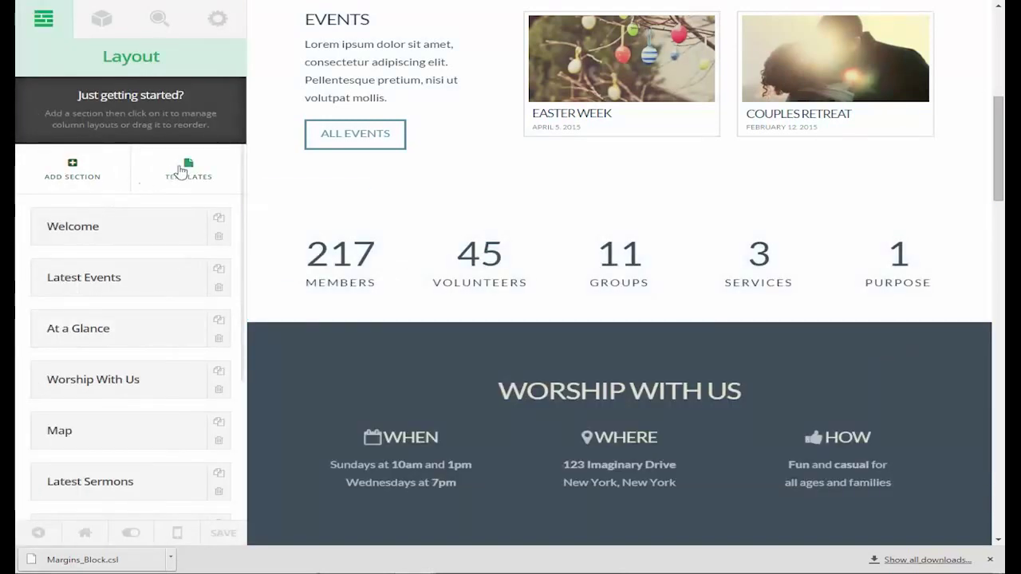
click(188, 169)
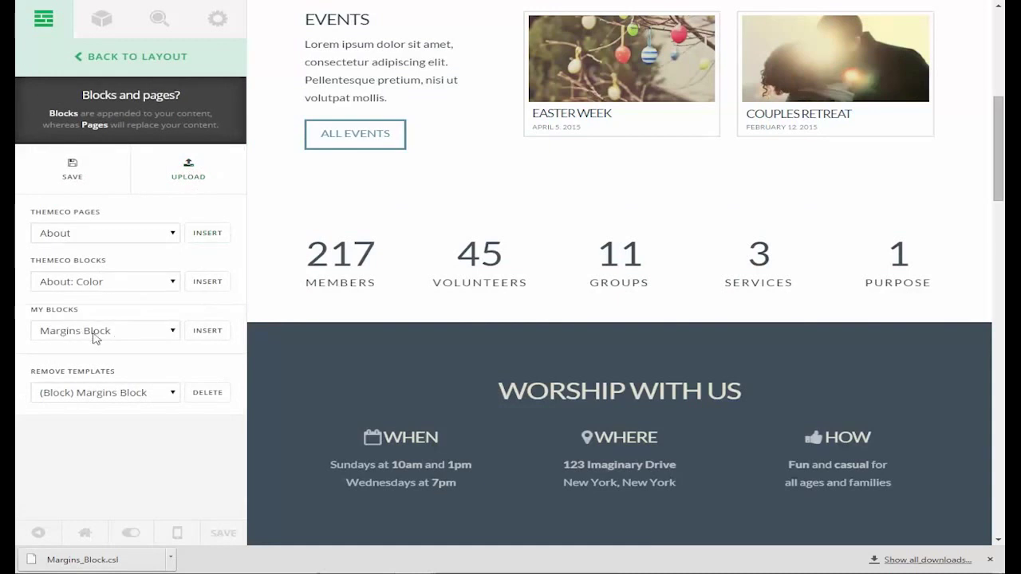
Insert the saved Margins Block and drag its The Church section to just below At a Glance
click(207, 331)
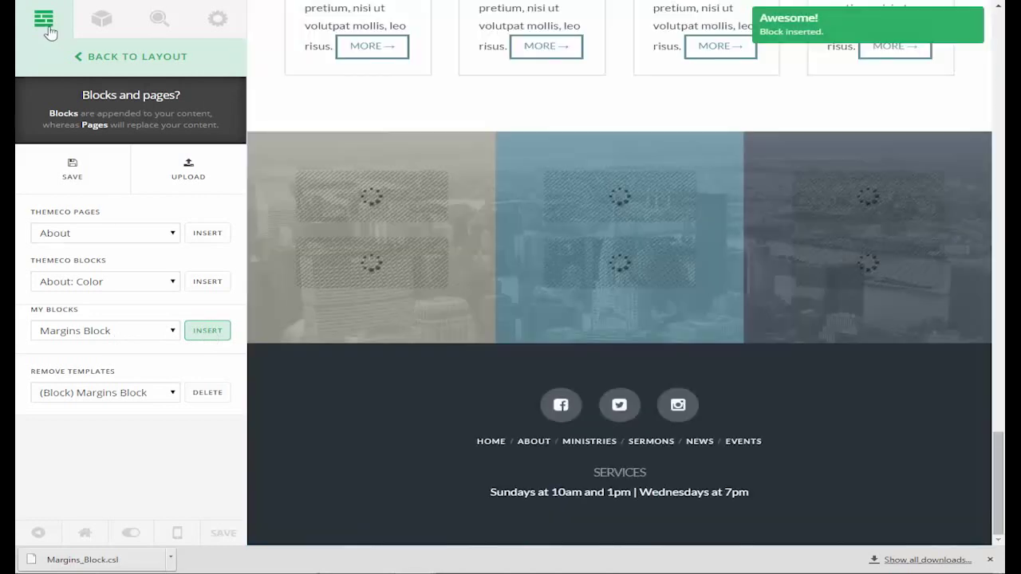
click(47, 31)
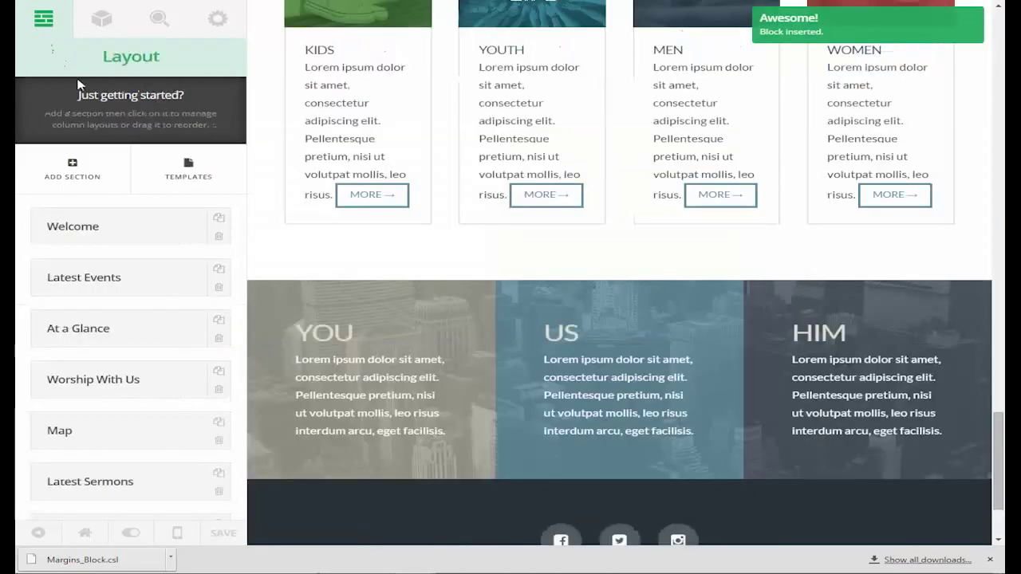
scroll(170, 263, down, 3)
scroll(170, 263, up, 3)
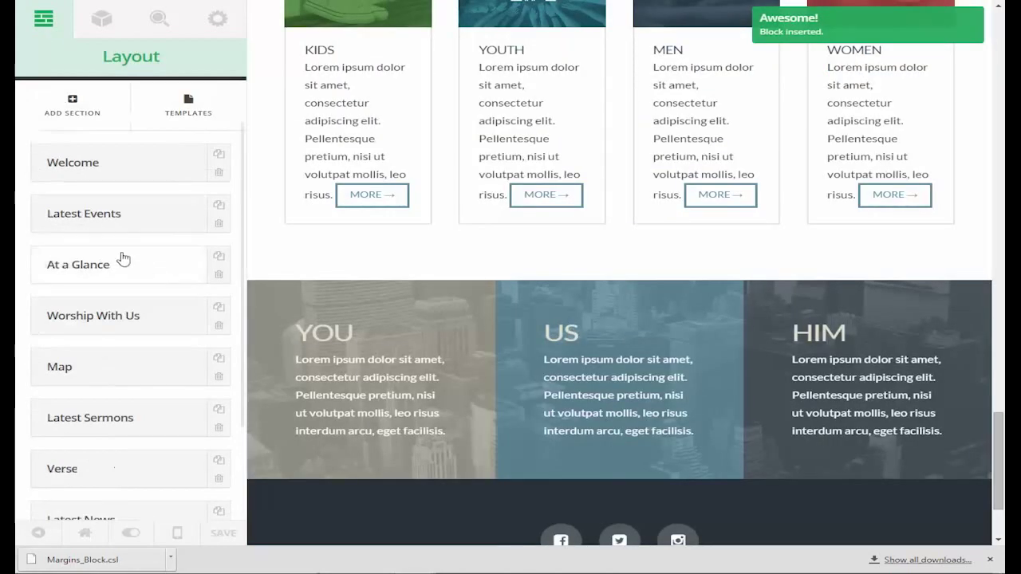
scroll(88, 256, down, 3)
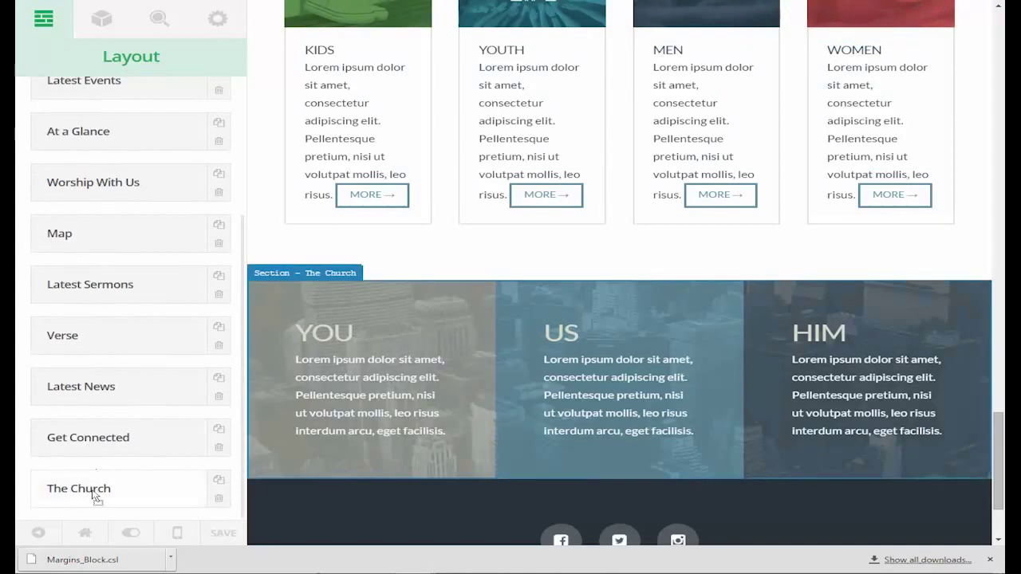
drag(94, 496, 93, 174)
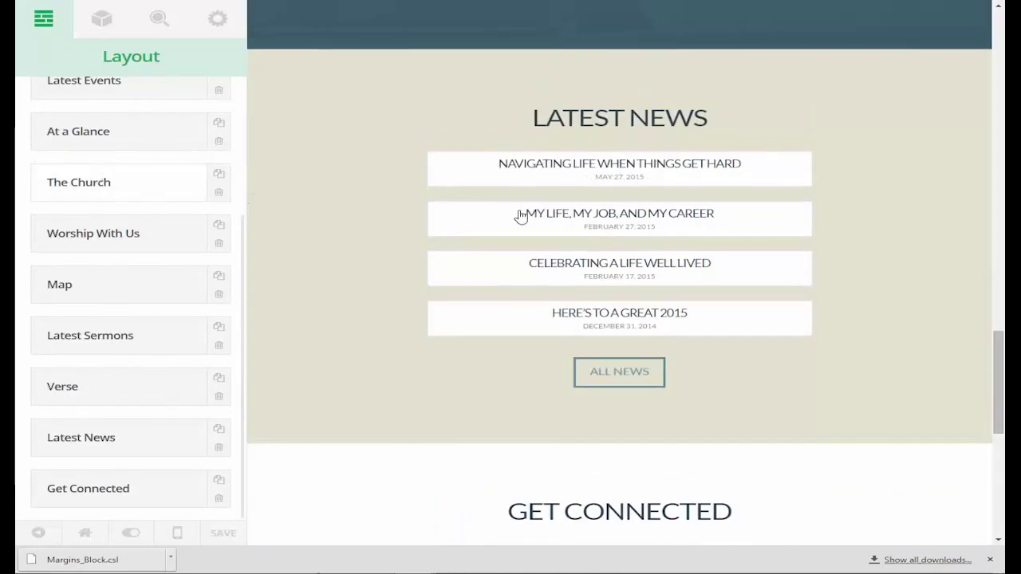
scroll(787, 347, up, 10)
scroll(786, 347, up, 3)
scroll(684, 305, up, 2)
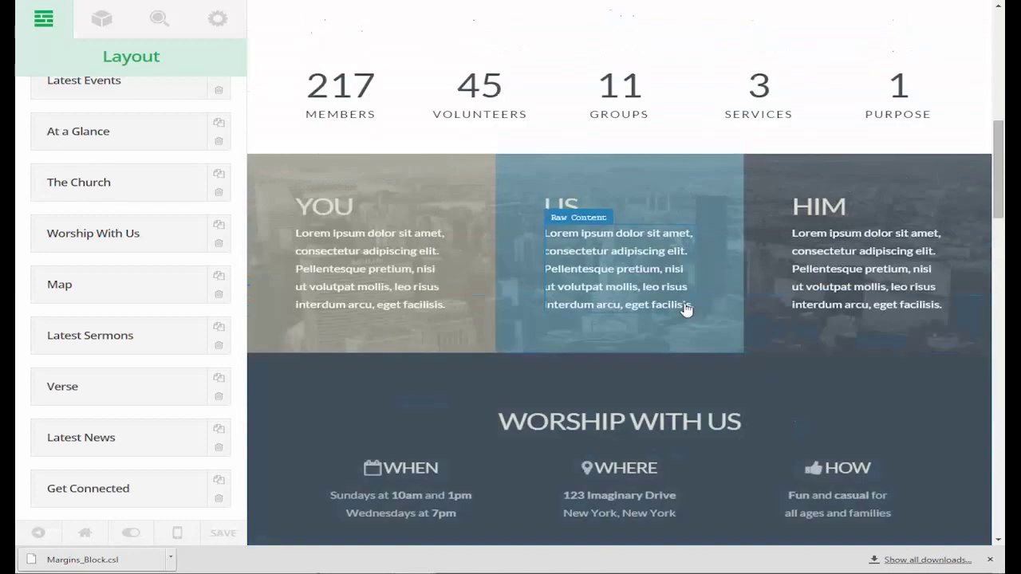
scroll(684, 305, up, 2)
scroll(624, 274, up, 1)
scroll(624, 274, up, 4)
scroll(625, 274, down, 1)
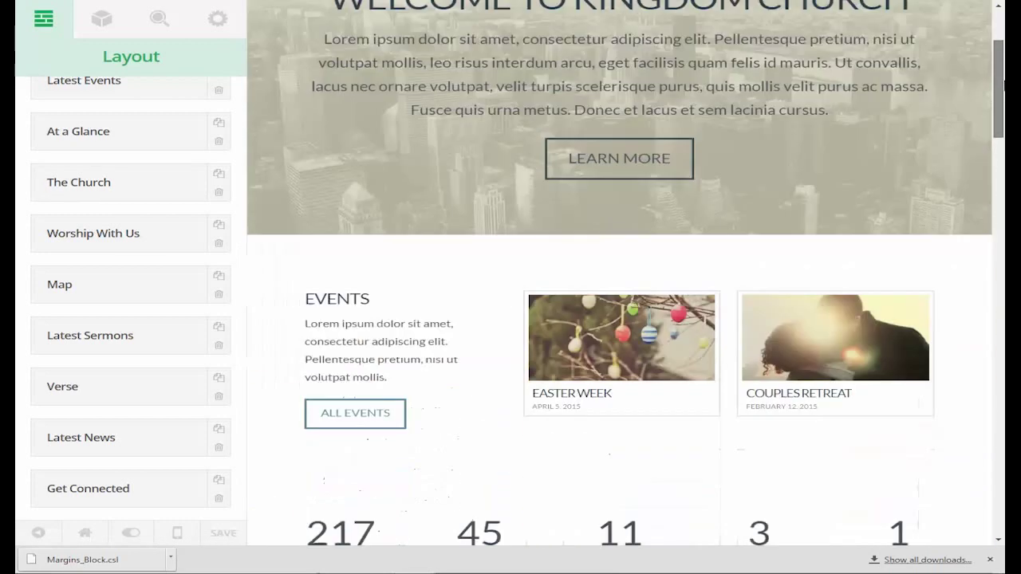
scroll(625, 274, down, 3)
scroll(625, 273, down, 2)
scroll(624, 273, down, 2)
scroll(625, 273, down, 2)
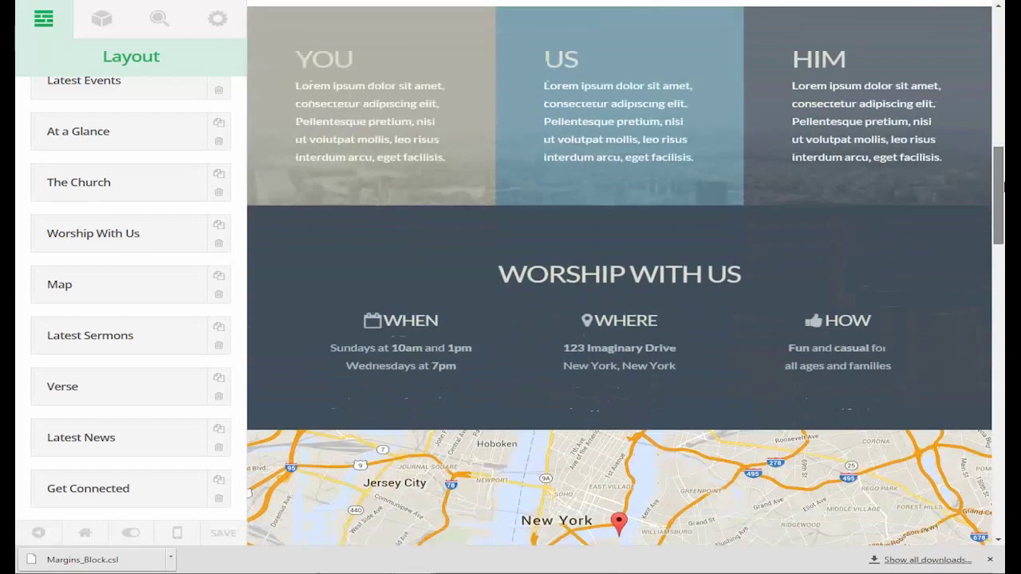
scroll(625, 274, down, 1)
scroll(776, 193, up, 3)
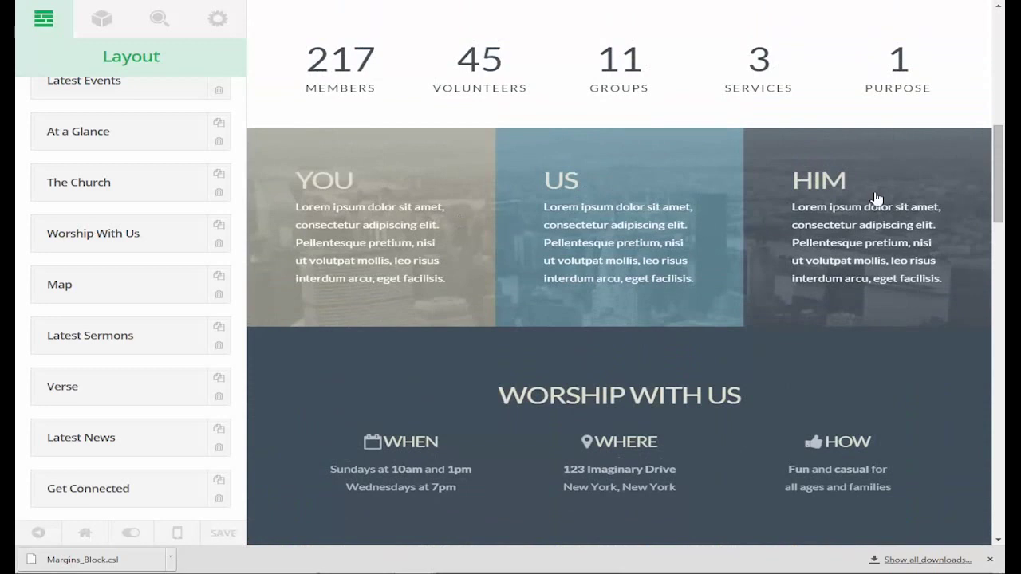
drag(999, 191, 1002, 180)
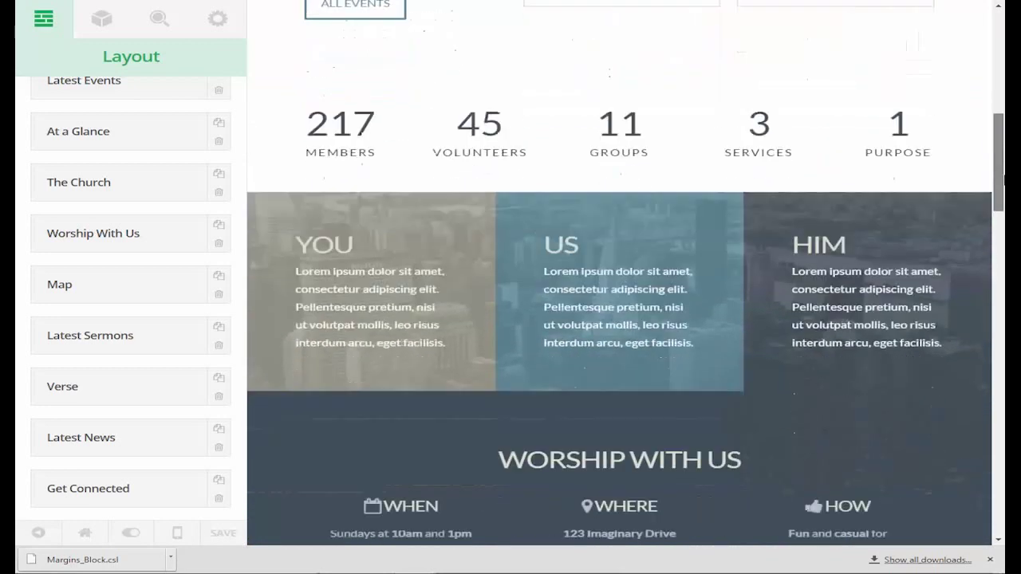
scroll(1001, 180, down, 1)
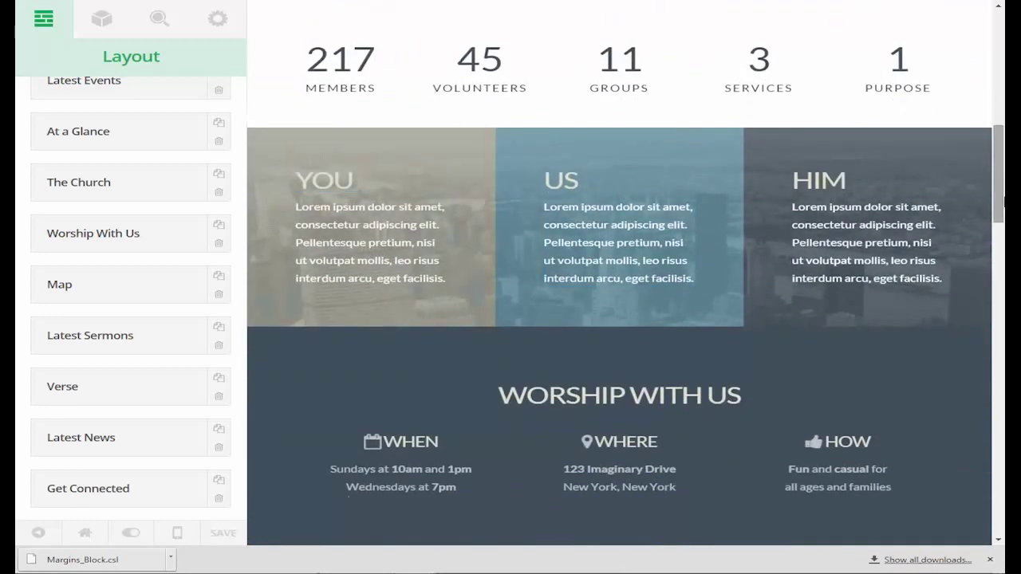
scroll(1002, 180, down, 2)
scroll(989, 172, up, 2)
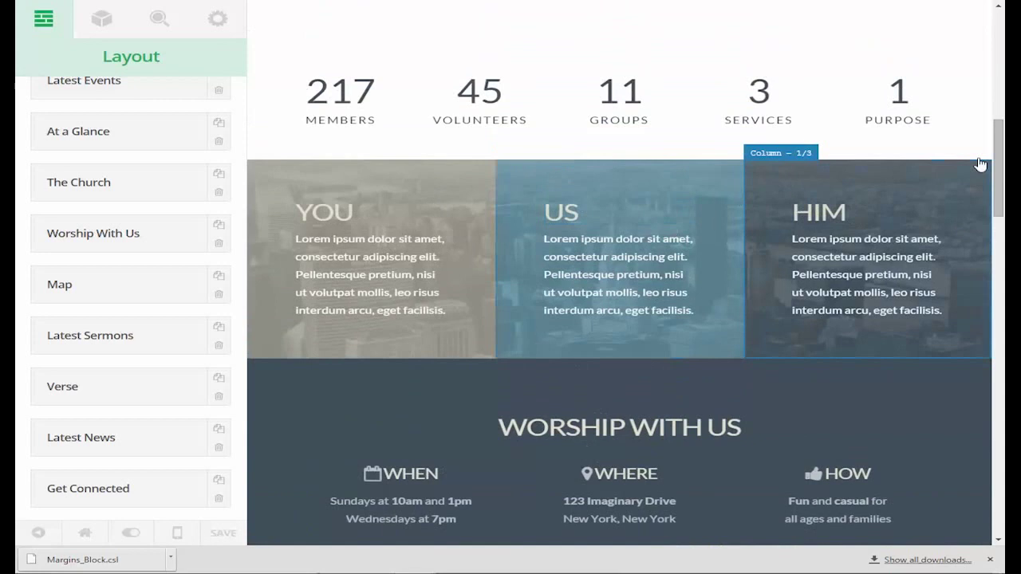
mouse_move(1000, 176)
mouse_down()
mouse_move(1000, 209)
mouse_move(987, 211)
mouse_up()
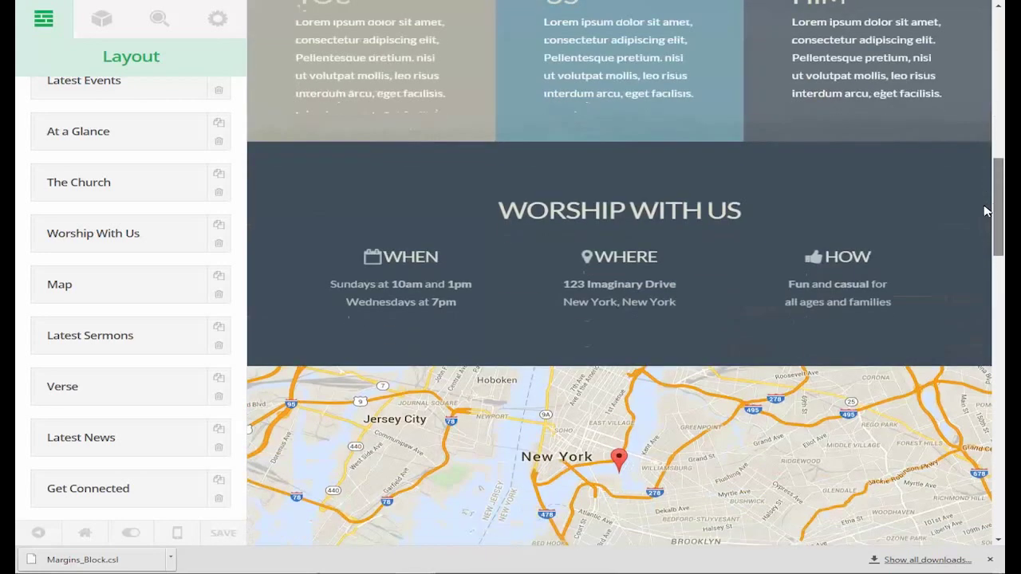
scroll(987, 211, up, 5)
scroll(802, 157, down, 1)
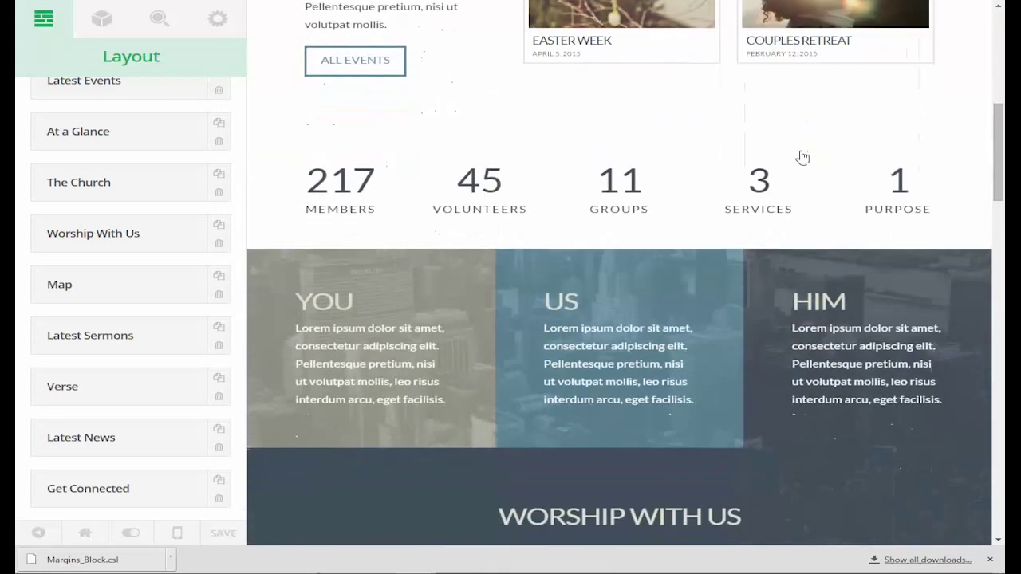
scroll(205, 212, up, 3)
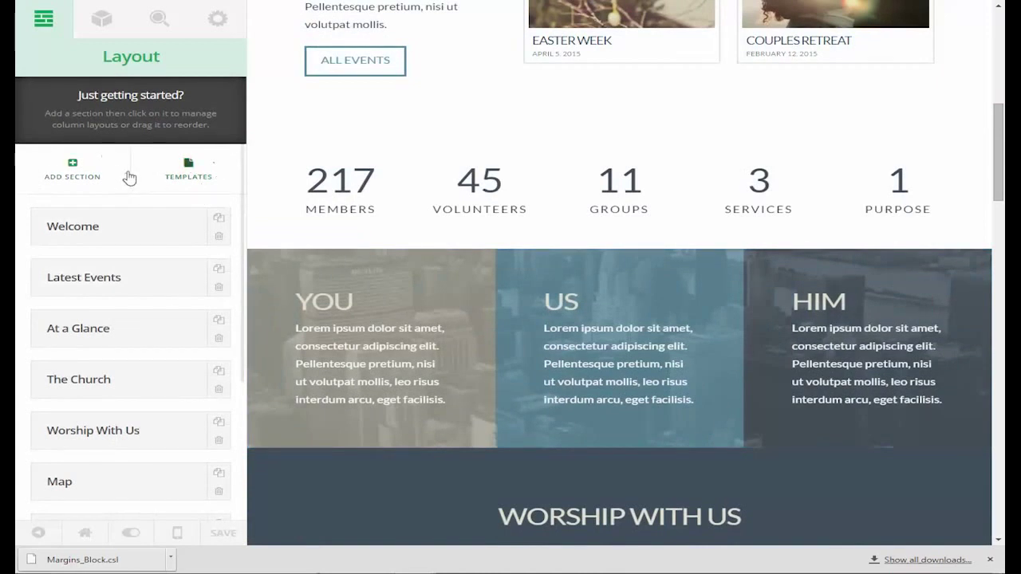
Delete the saved (Block) Margins Block template from the library
click(174, 176)
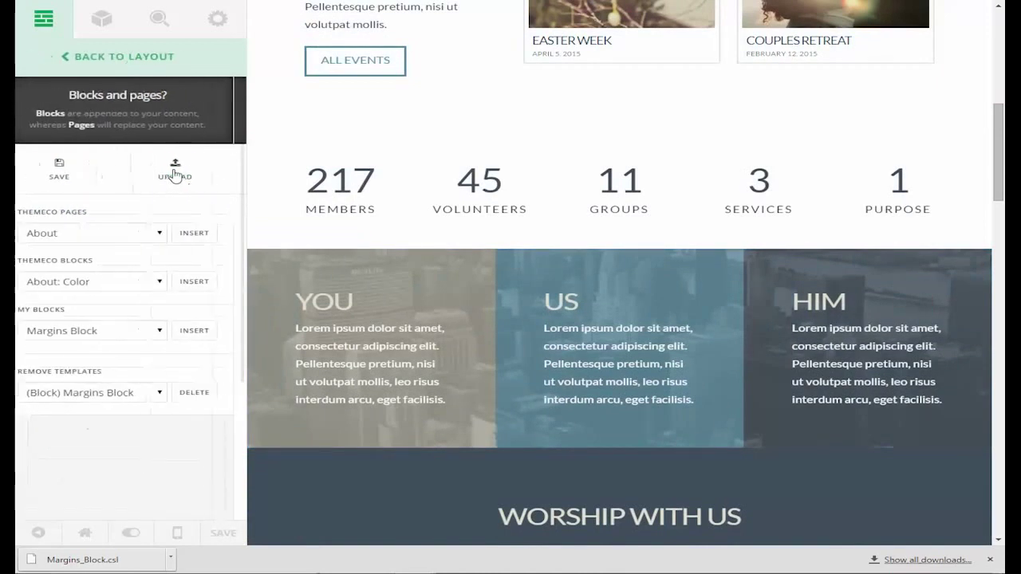
click(203, 393)
click(95, 297)
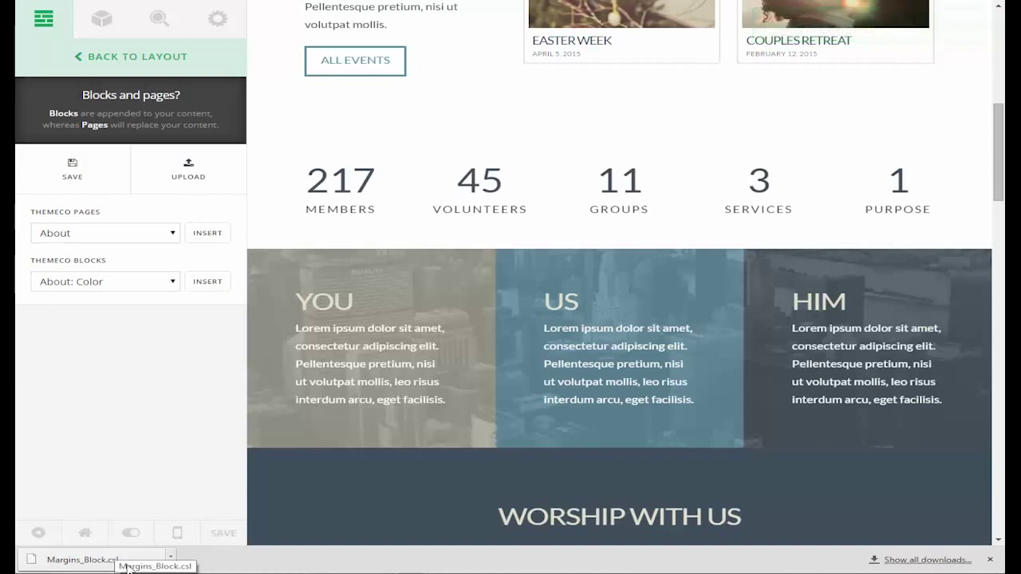
scroll(517, 250, up, 5)
scroll(271, 383, down, 3)
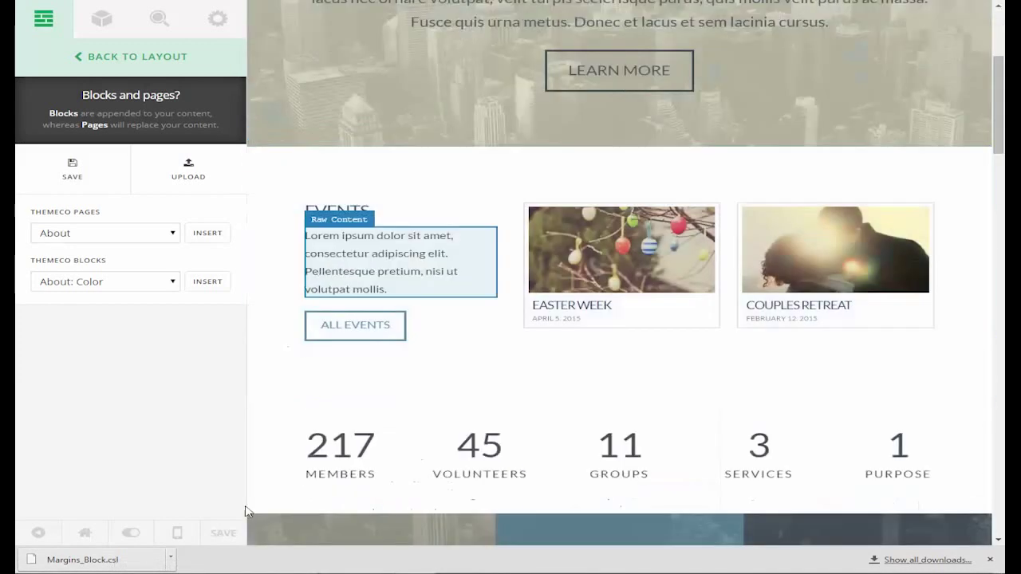
Upload Margins_Block.csl and add it to the layout as a block
click(189, 170)
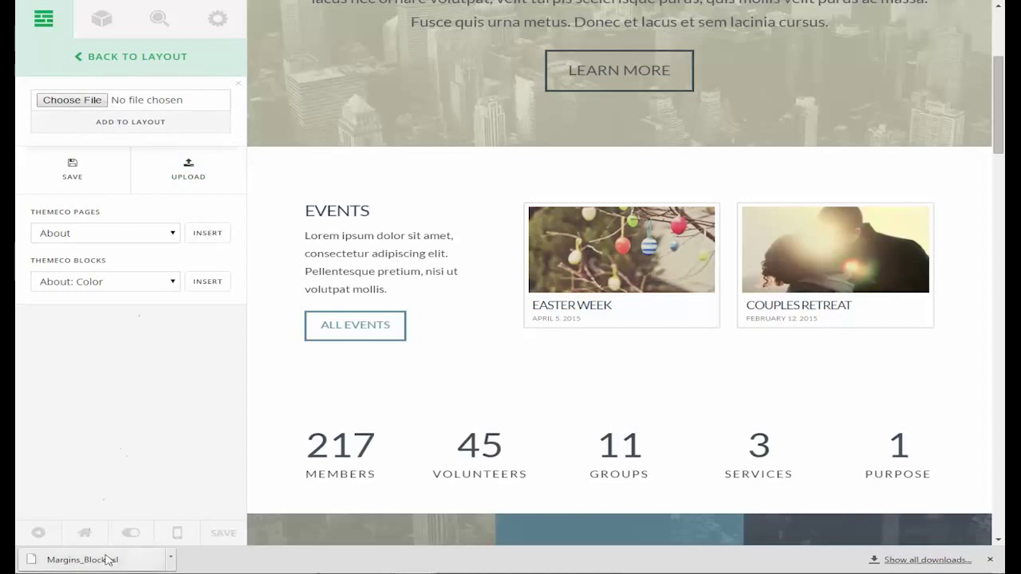
drag(107, 558, 80, 101)
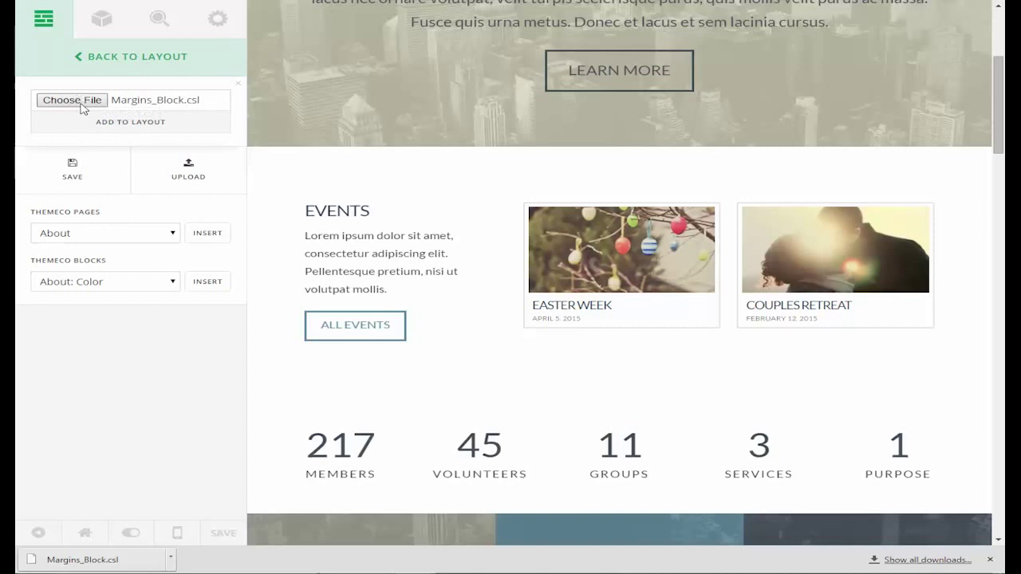
click(119, 122)
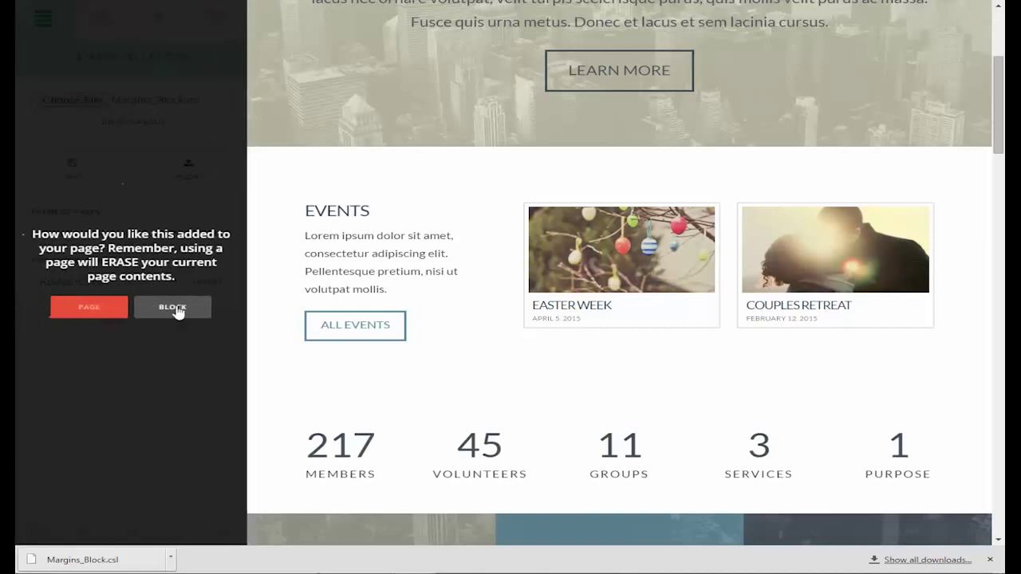
click(179, 310)
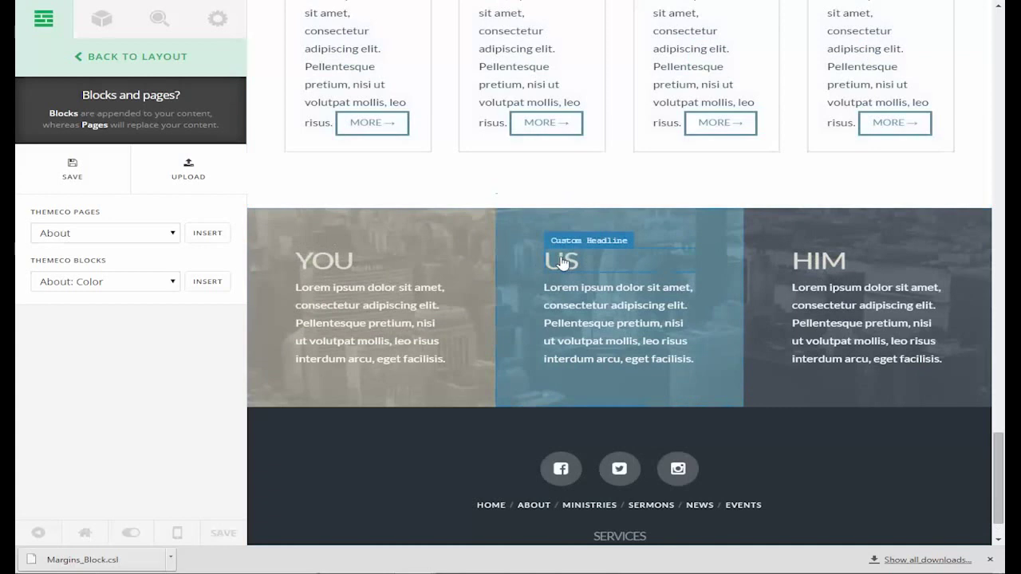
Review the Layout list ending in a second The Church section, scrolling the preview back to the welcome banner
scroll(496, 241, up, 2)
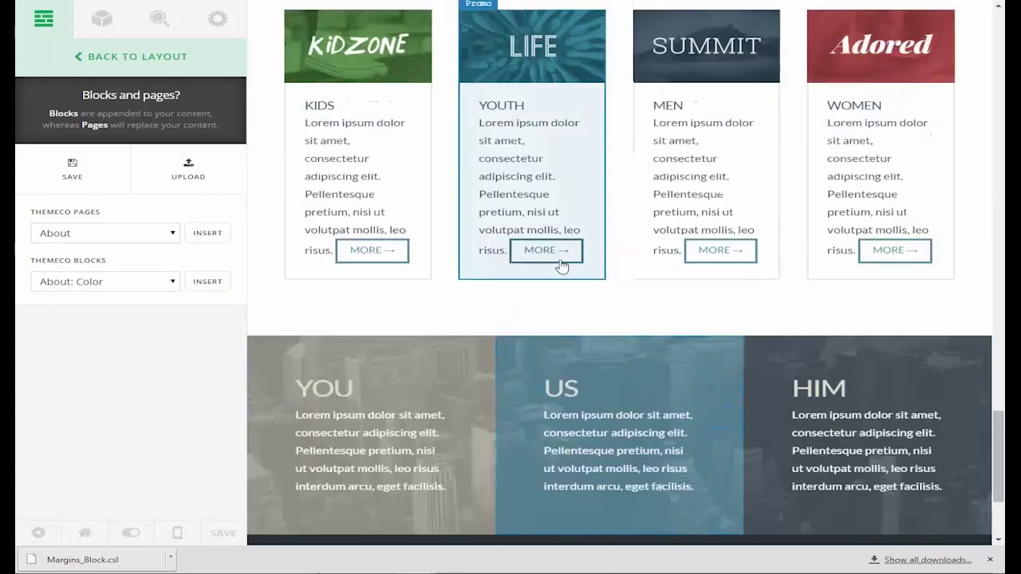
click(44, 26)
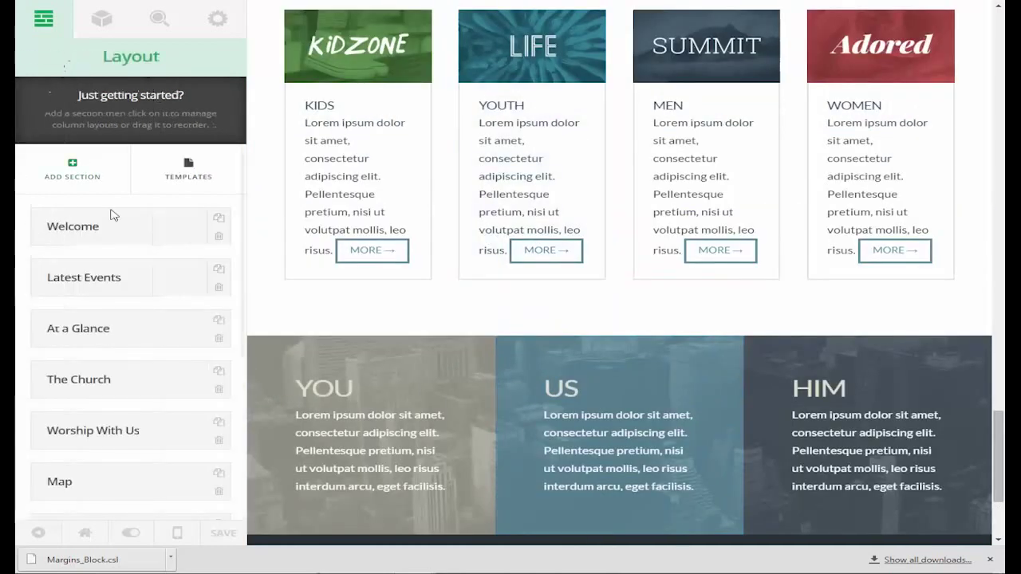
scroll(144, 255, down, 5)
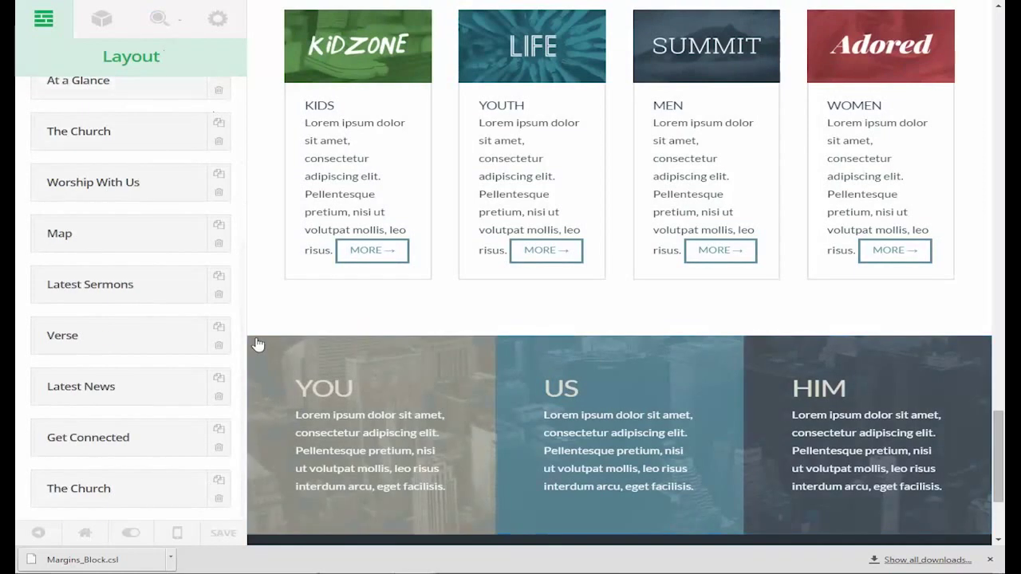
scroll(734, 181, up, 4)
scroll(734, 180, up, 5)
scroll(734, 180, up, 7)
scroll(1002, 254, up, 4)
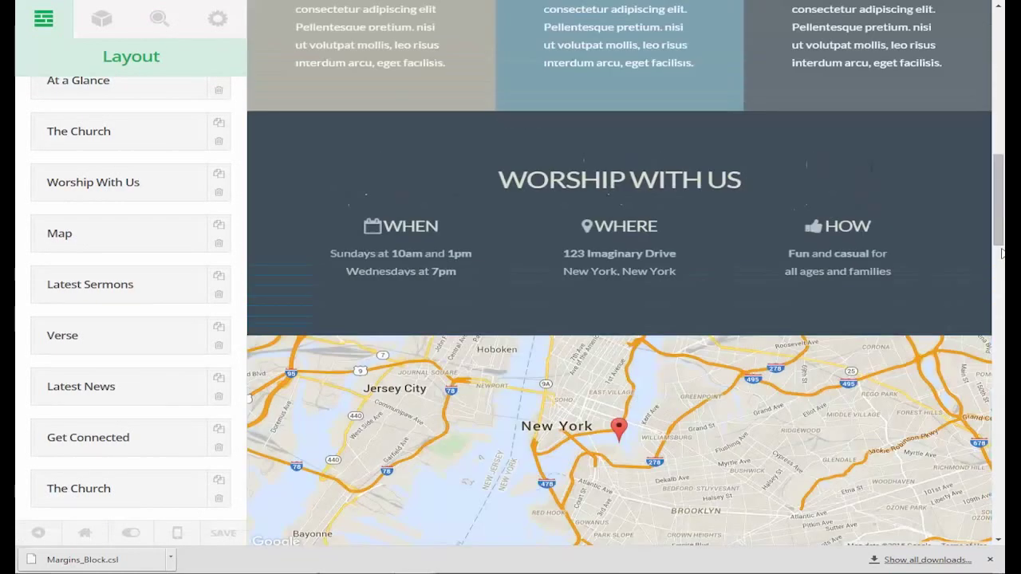
scroll(1002, 254, up, 10)
scroll(1002, 254, up, 3)
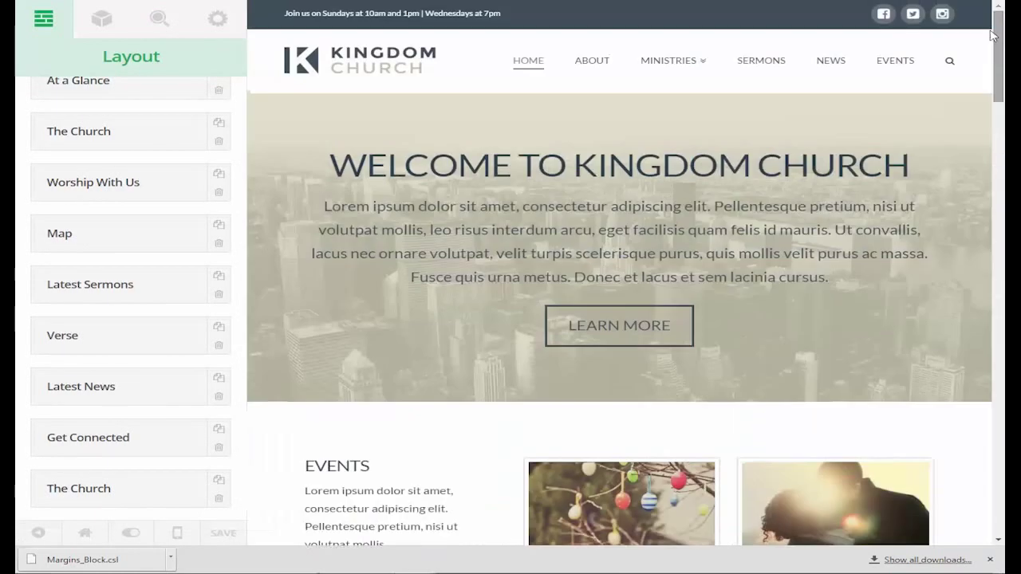
Open the live home page and scroll through Our Mission, statistics, Worship With Us, map and Sermons
click(526, 64)
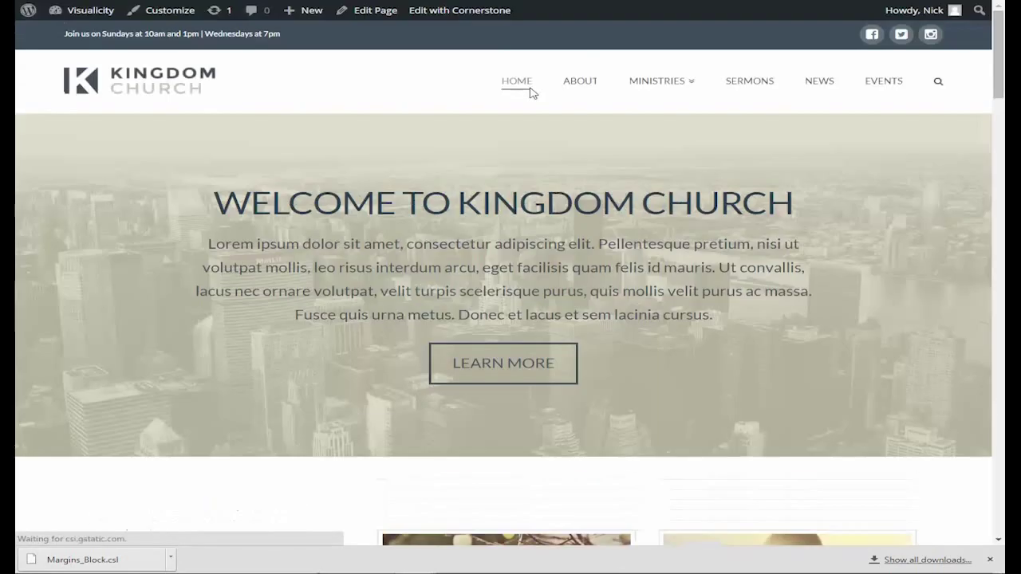
scroll(666, 150, down, 5)
scroll(666, 149, down, 4)
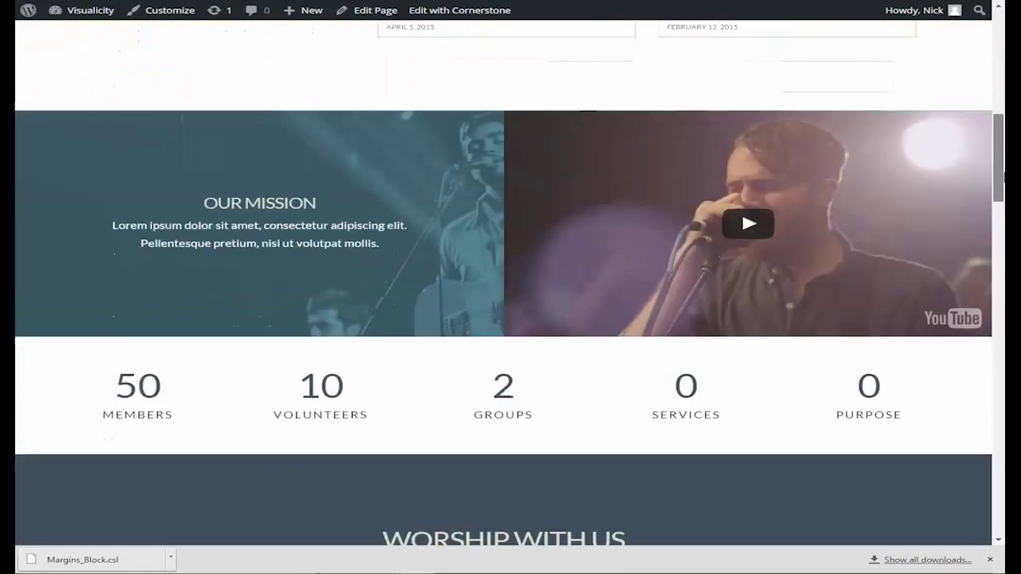
drag(999, 164, 999, 56)
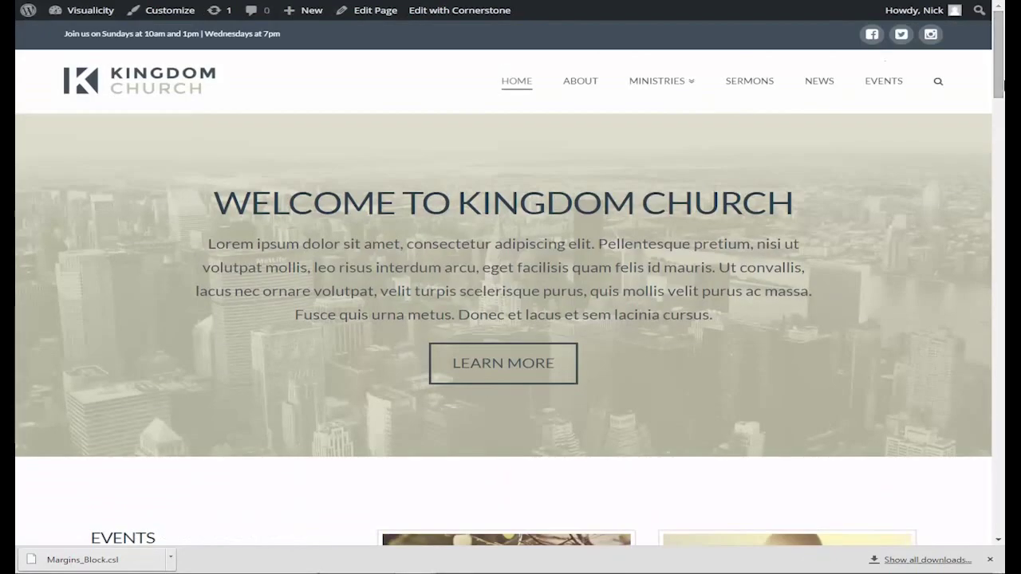
mouse_move(1003, 70)
mouse_down()
mouse_move(1003, 200)
mouse_move(996, 60)
mouse_up()
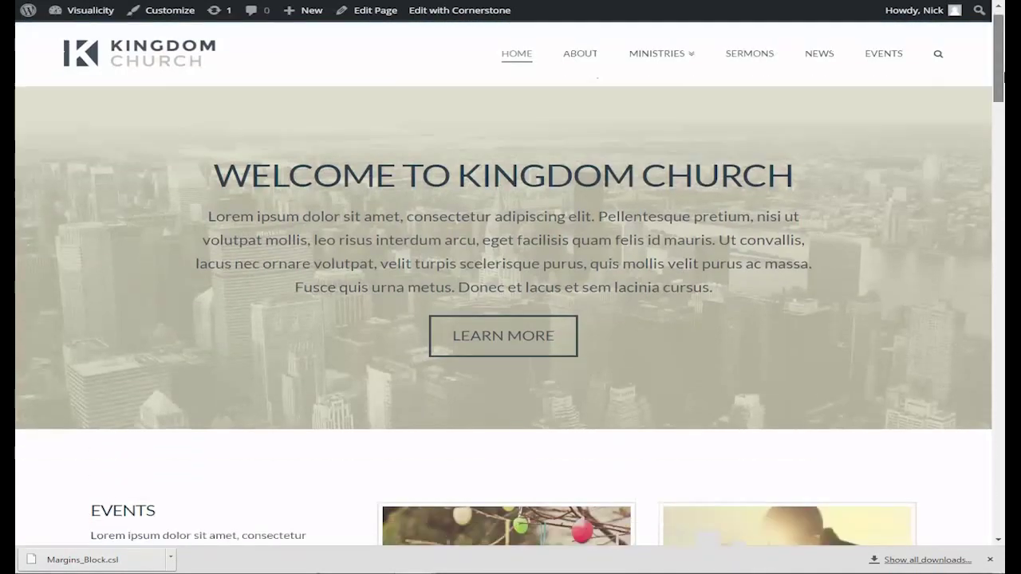
drag(995, 59, 999, 108)
drag(1002, 152, 1002, 188)
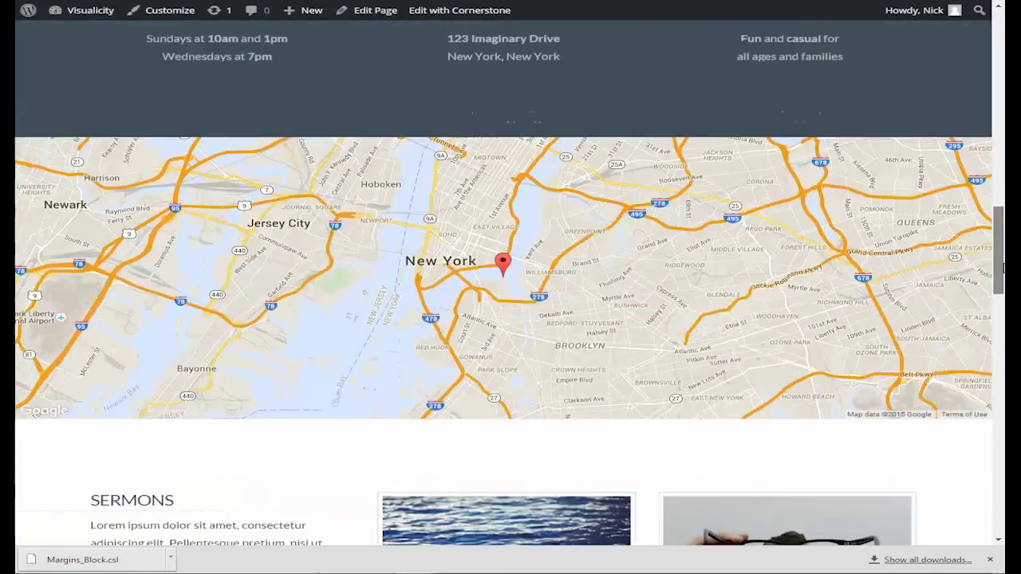